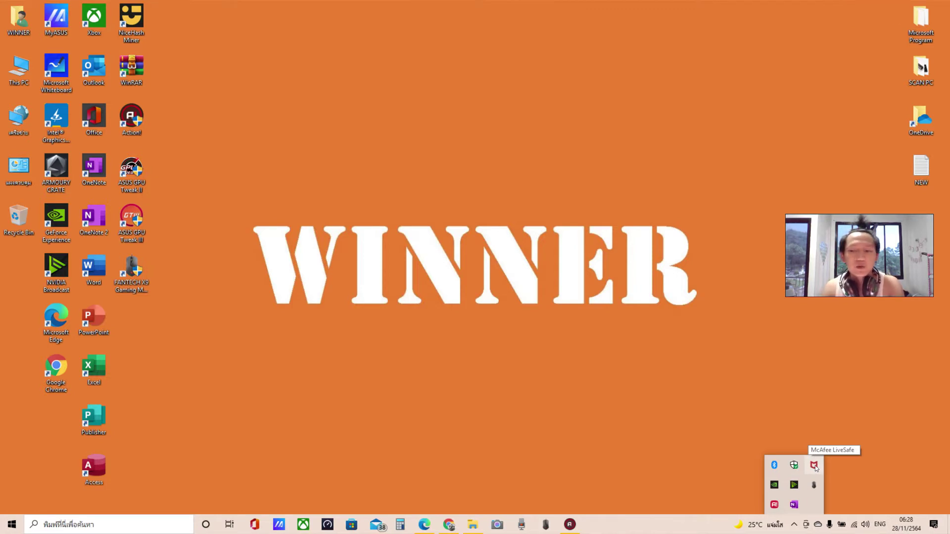
{"action": "right_click", "coordinate": [520, 303]}
{"action": "left_click", "coordinate": [597, 336]}
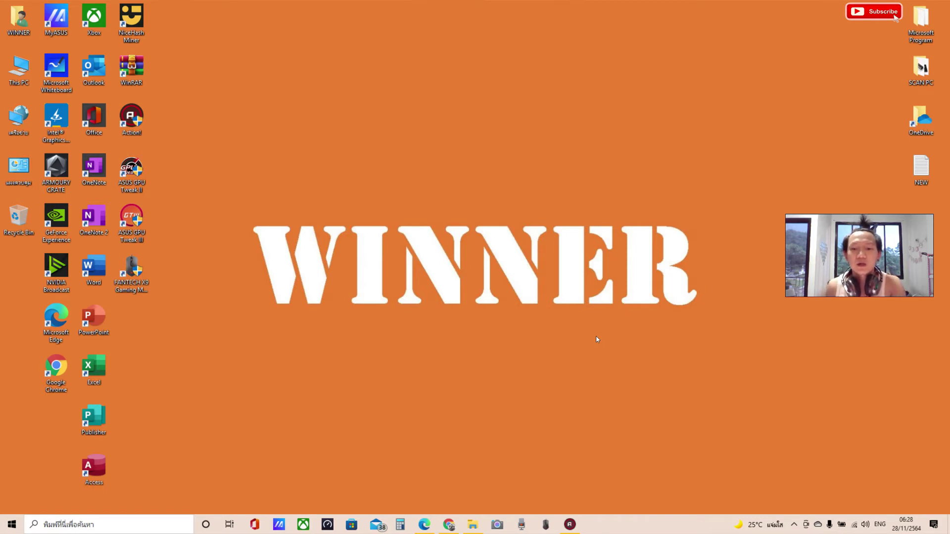
{"action": "right_click", "coordinate": [485, 390]}
{"action": "left_click", "coordinate": [456, 297]}
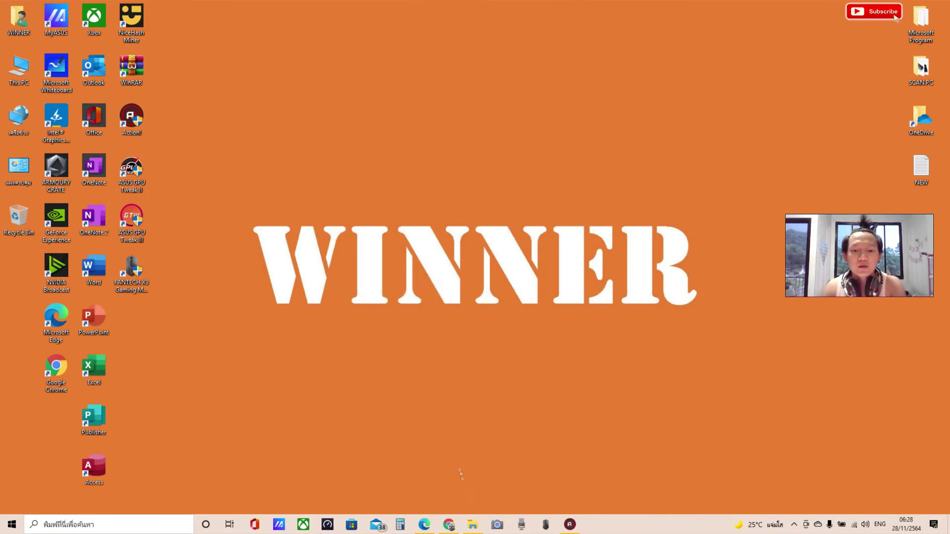
Extract the Sony Vegas Pro 13 archive into a folder of the same name
{"action": "left_click", "coordinate": [473, 525]}
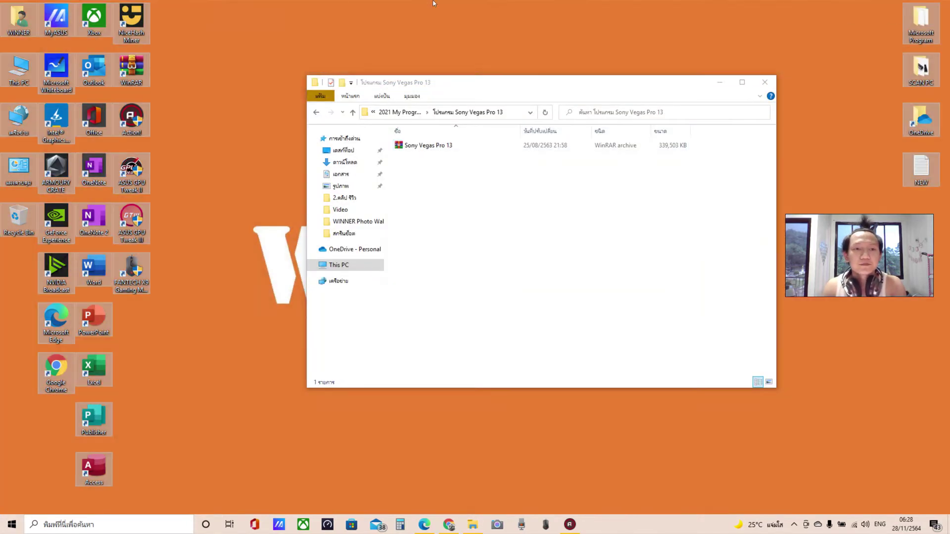
{"action": "right_click", "coordinate": [318, 1]}
{"action": "left_click", "coordinate": [395, 31]}
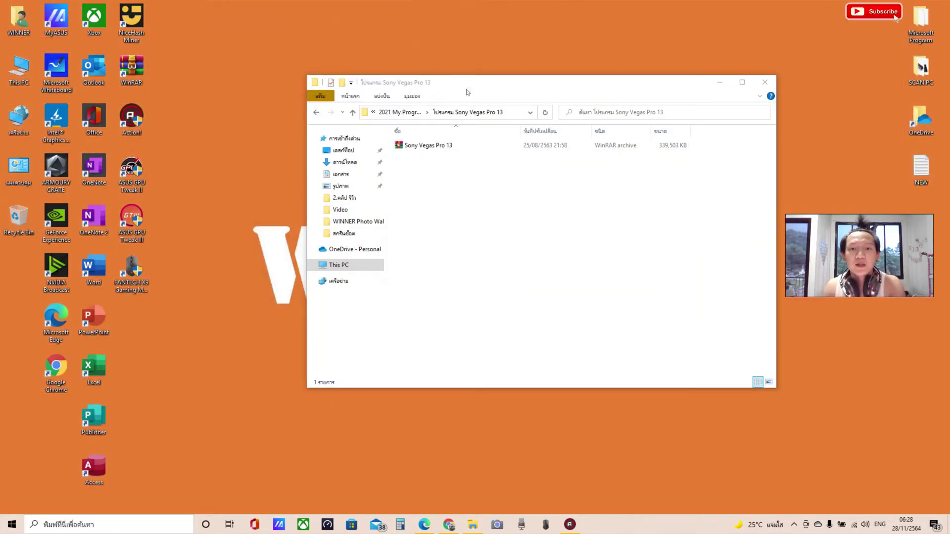
{"action": "left_click", "coordinate": [450, 146]}
{"action": "right_click", "coordinate": [450, 147]}
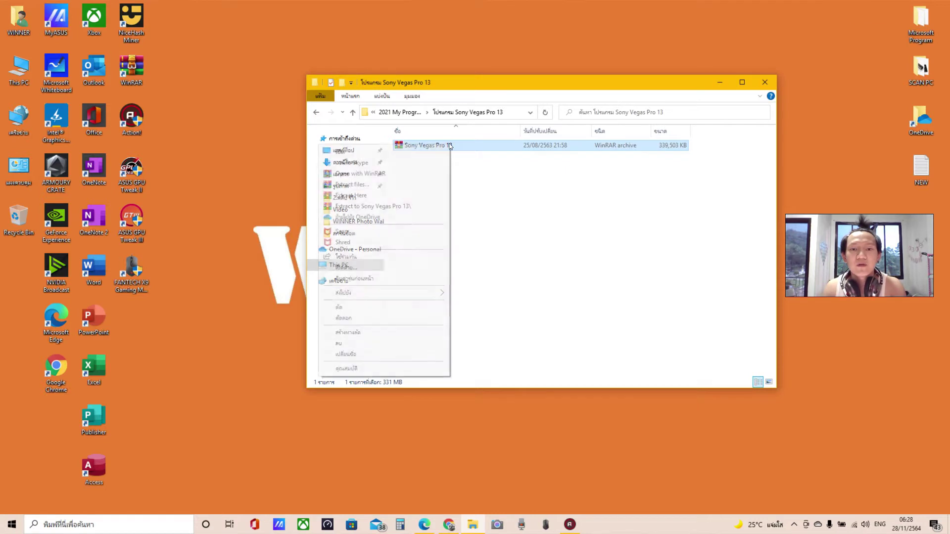
{"action": "left_click", "coordinate": [425, 206]}
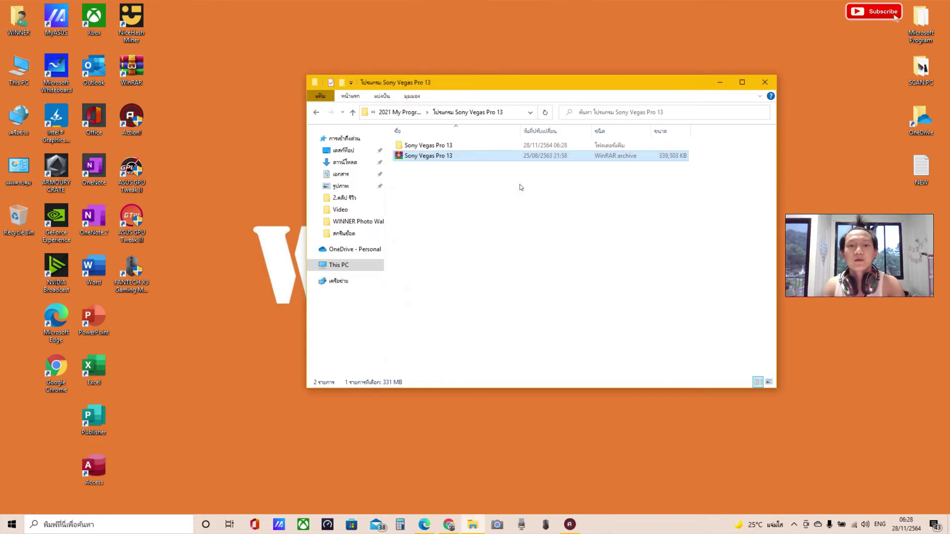
Open the extracted Sony Vegas Pro 13 folder, check the patch program and refresh the file listing
{"action": "double_click", "coordinate": [458, 147]}
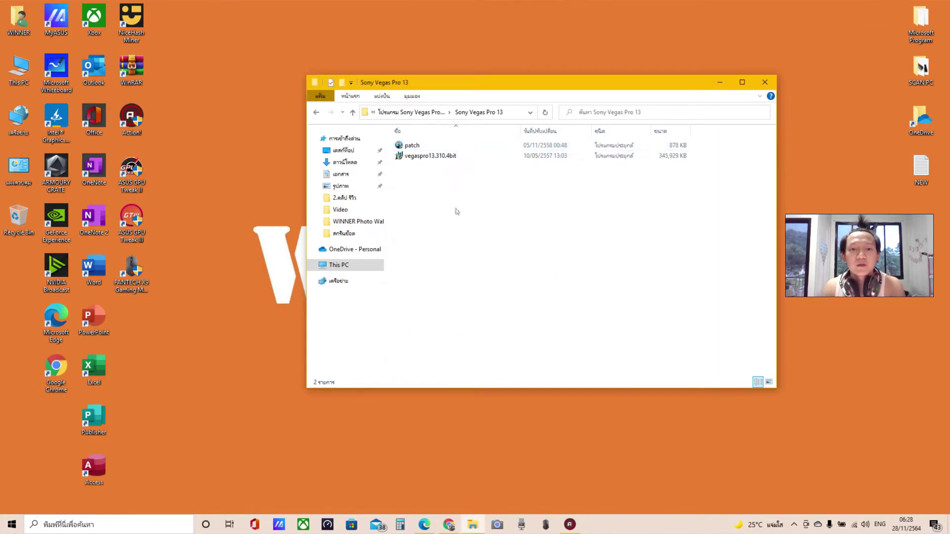
{"action": "left_click", "coordinate": [438, 146]}
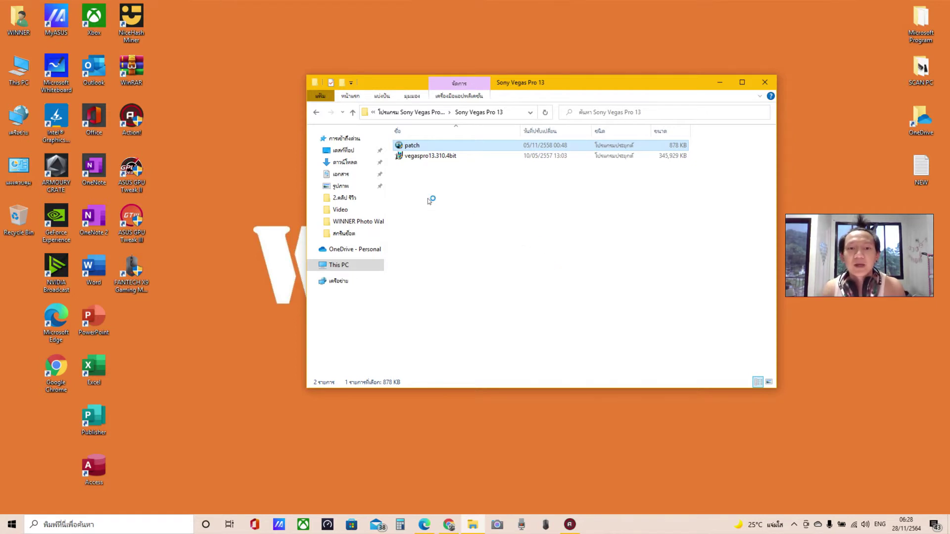
{"action": "right_click", "coordinate": [438, 166]}
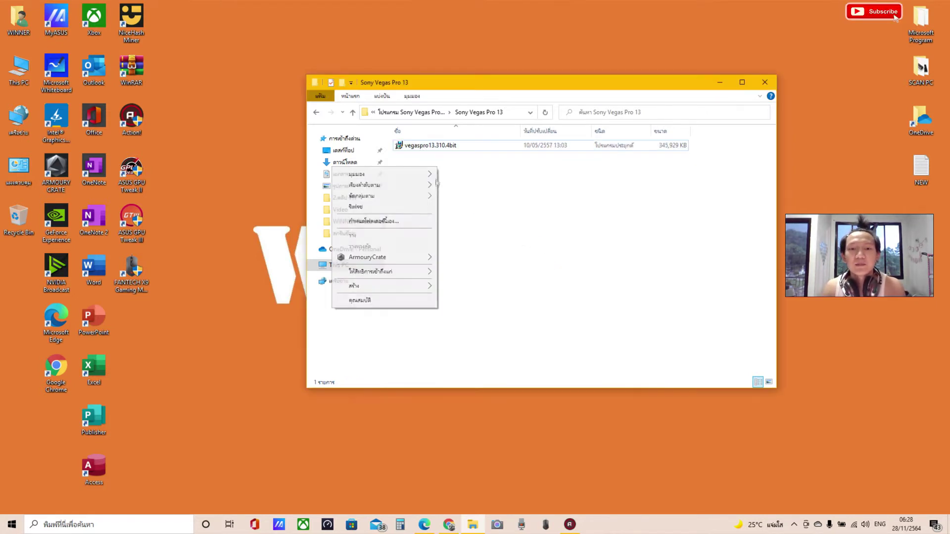
{"action": "left_click", "coordinate": [403, 207]}
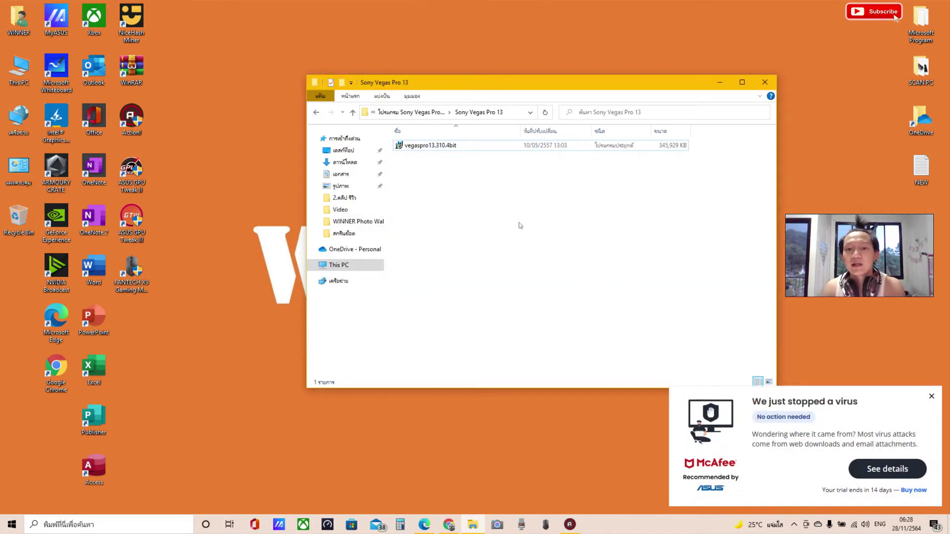
Return to the parent folder and delete the extracted Sony Vegas Pro 13 folder, keeping the archive
{"action": "left_click", "coordinate": [316, 112]}
{"action": "right_click", "coordinate": [476, 150]}
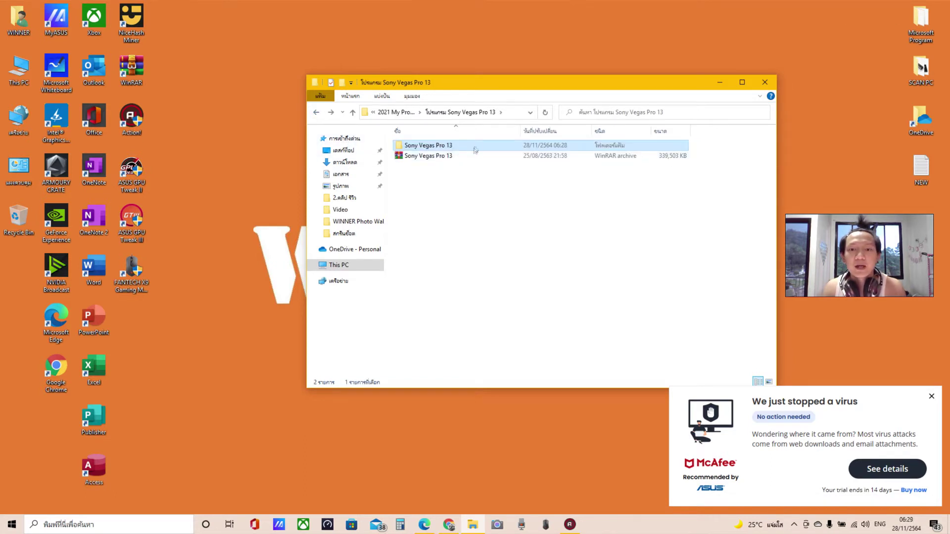
{"action": "left_click", "coordinate": [353, 360]}
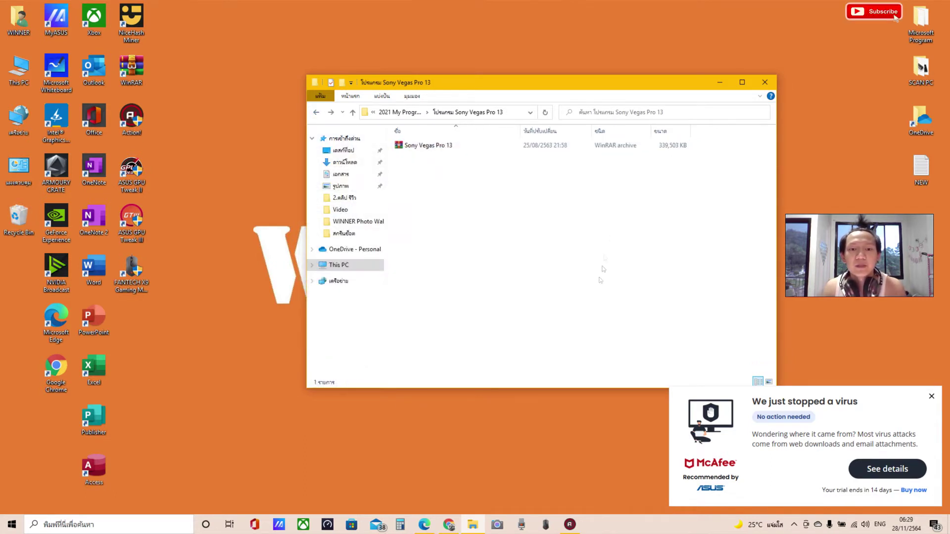
Minimize the folder window, empty the Recycle Bin and dismiss the McAfee virus notification
{"action": "left_click", "coordinate": [721, 83]}
{"action": "right_click", "coordinate": [19, 217]}
{"action": "left_click", "coordinate": [35, 235]}
{"action": "left_click", "coordinate": [512, 301]}
{"action": "left_click", "coordinate": [931, 394]}
{"action": "right_click", "coordinate": [757, 302]}
{"action": "left_click", "coordinate": [690, 330]}
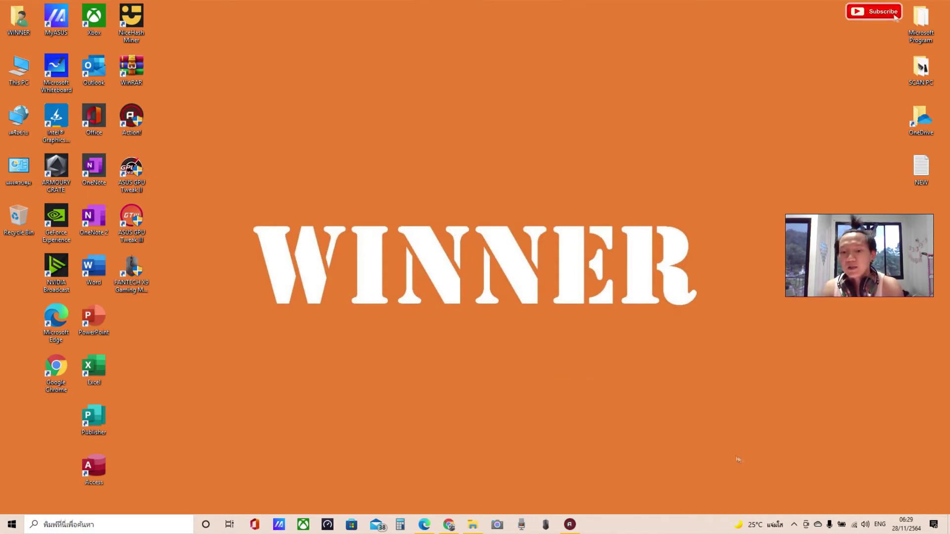
Turn off cloud-delivered protection, automatic sample submission and tamper protection in the Windows Security virus and threat protection settings
{"action": "left_click", "coordinate": [793, 525]}
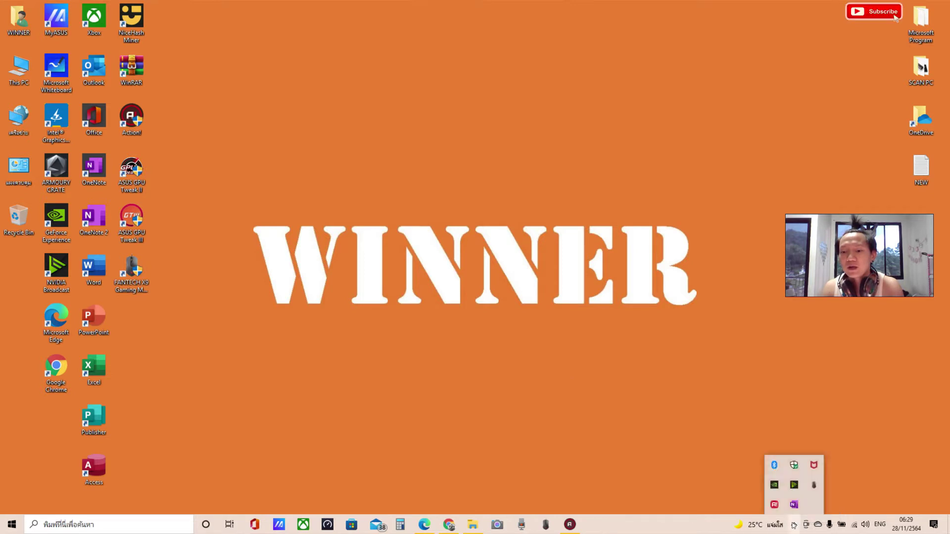
{"action": "left_click", "coordinate": [794, 465]}
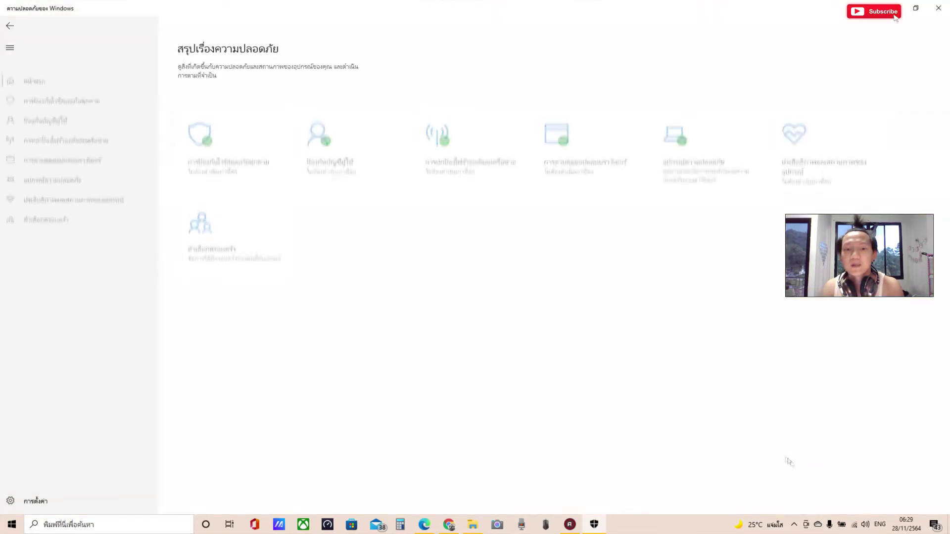
{"action": "left_click", "coordinate": [256, 126]}
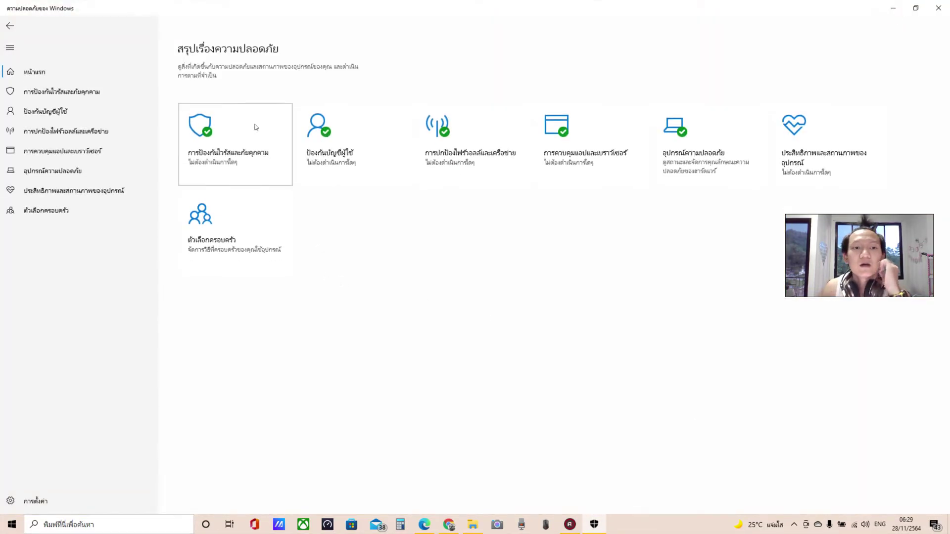
{"action": "scroll", "coordinate": [304, 284], "scroll_direction": "down", "scroll_amount": 3}
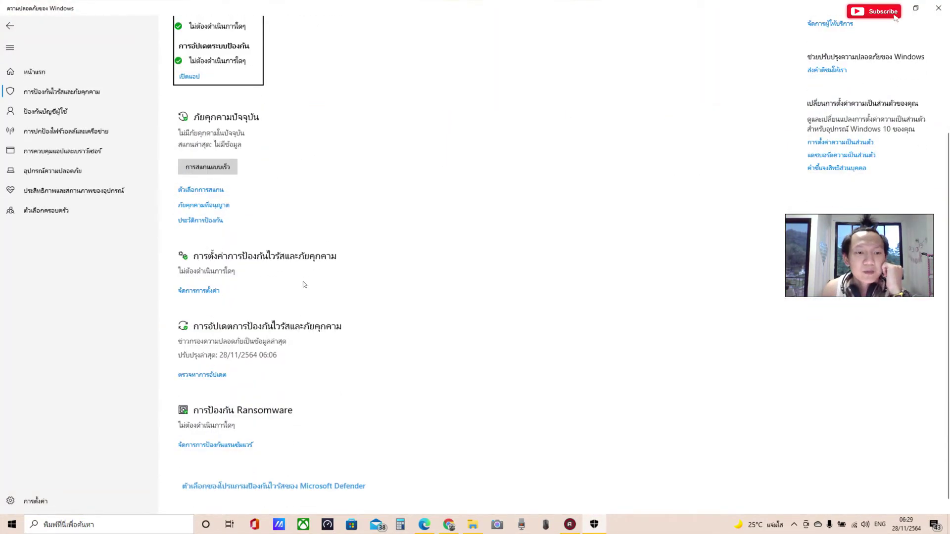
{"action": "left_click", "coordinate": [208, 294]}
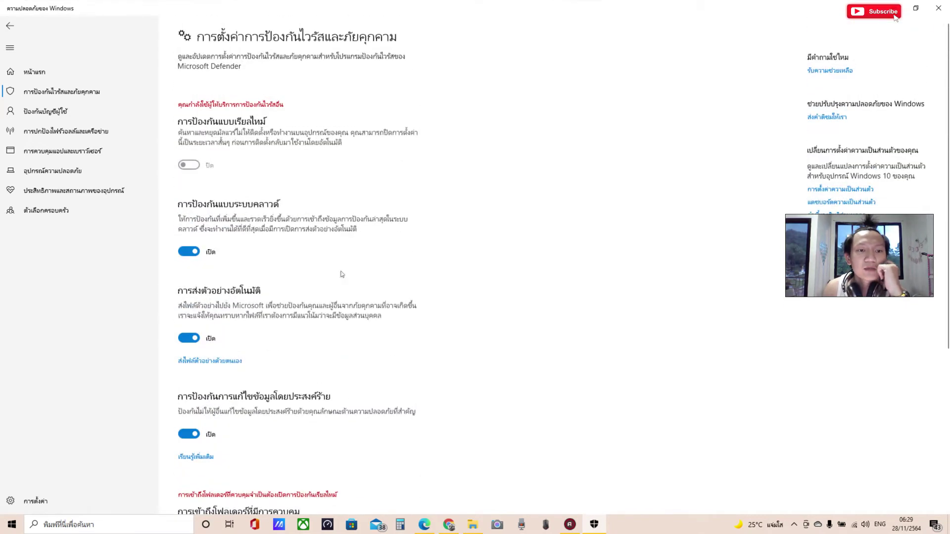
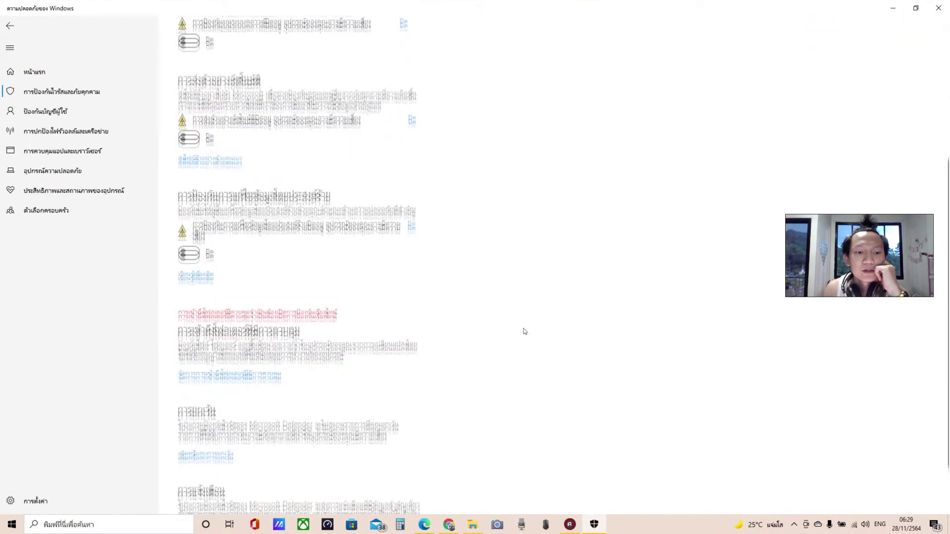
{"action": "scroll", "coordinate": [489, 315], "scroll_direction": "up", "scroll_amount": 5}
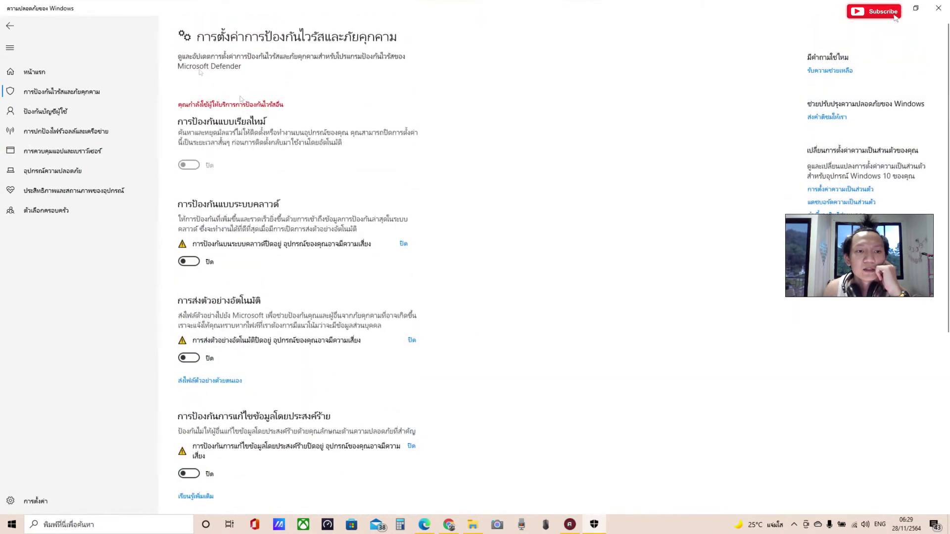
{"action": "left_click", "coordinate": [2, 23]}
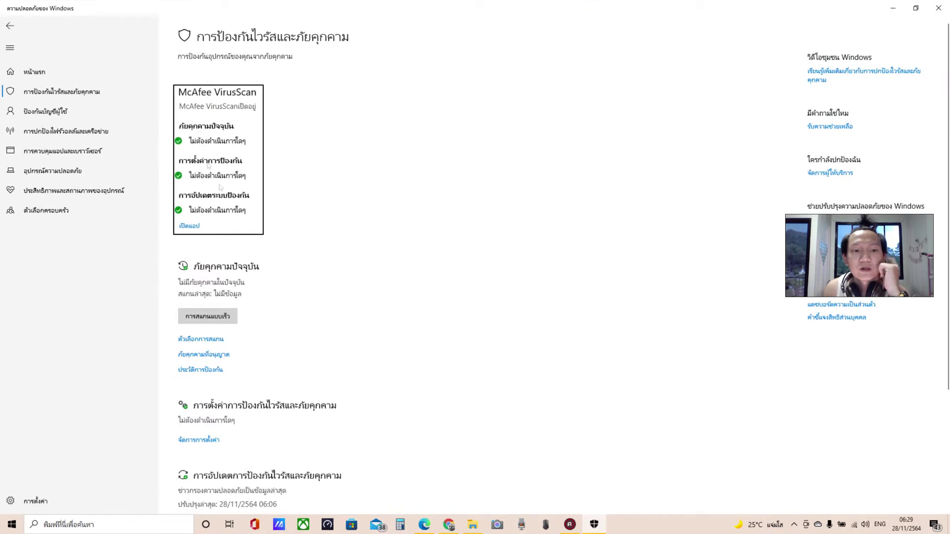
{"action": "left_click", "coordinate": [10, 26]}
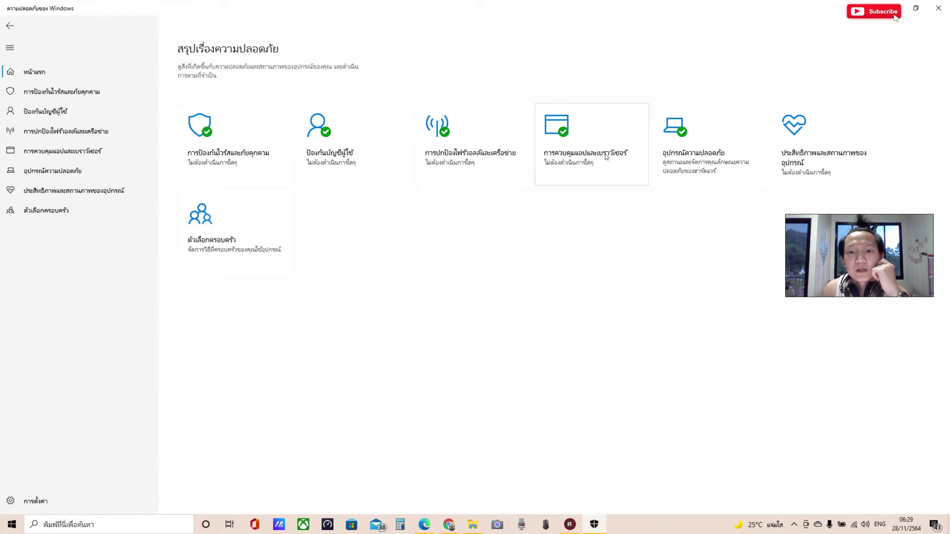
Turn off app and file checking, SmartScreen for Microsoft Edge, potentially unwanted app blocking and SmartScreen for Microsoft Store apps in reputation-based protection
{"action": "left_click", "coordinate": [605, 157]}
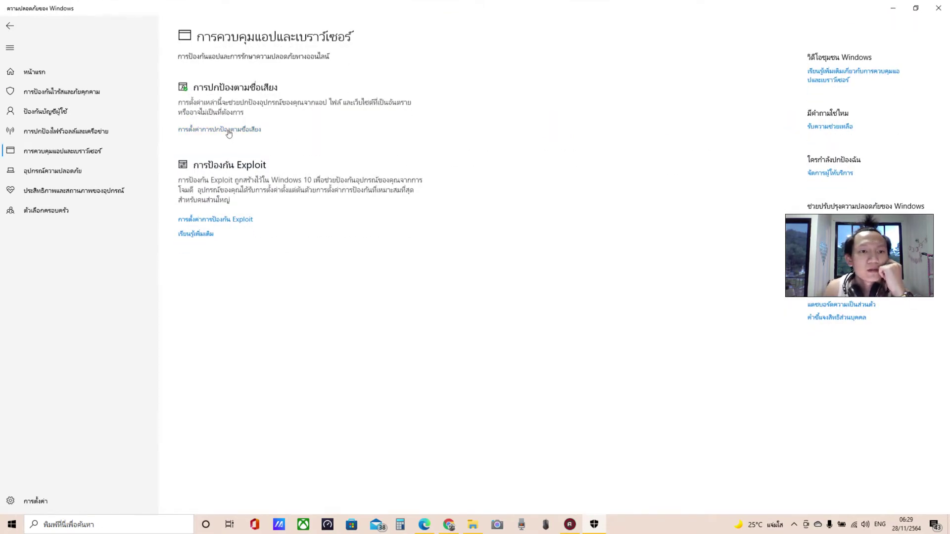
{"action": "left_click", "coordinate": [246, 130]}
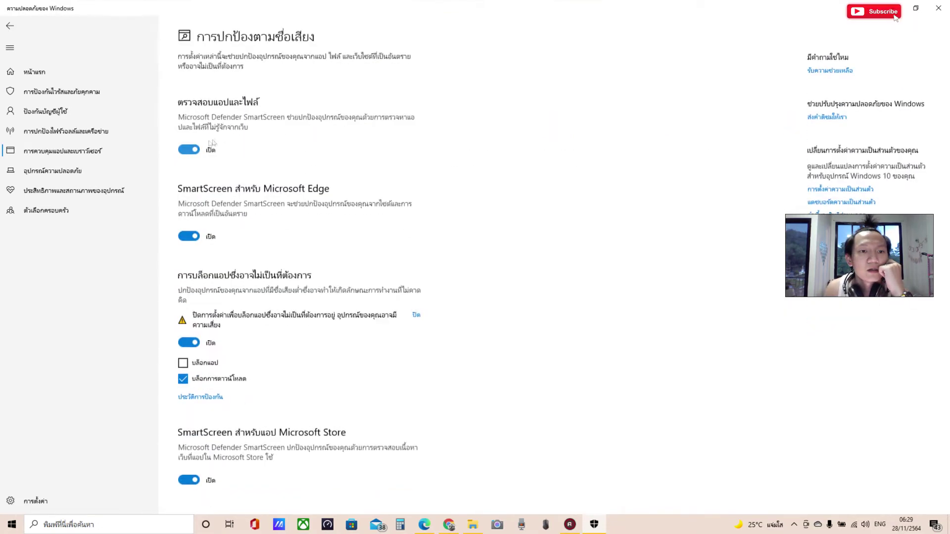
{"action": "left_click", "coordinate": [217, 203]}
{"action": "left_click", "coordinate": [413, 319]}
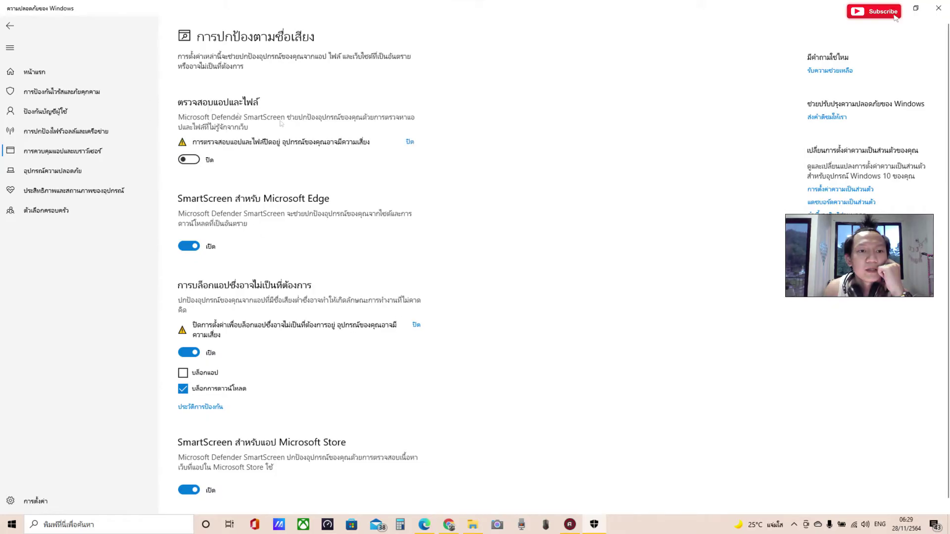
{"action": "left_click", "coordinate": [194, 250]}
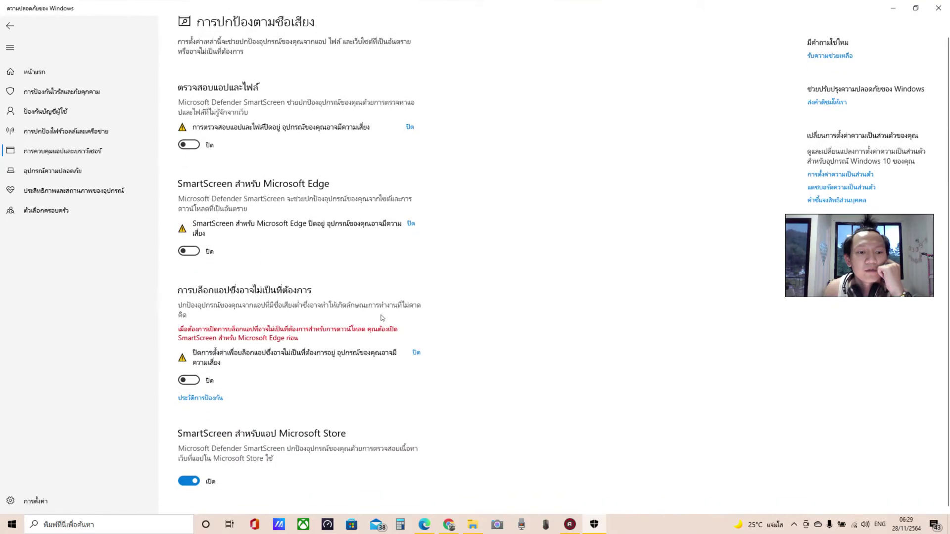
{"action": "left_click", "coordinate": [188, 480]}
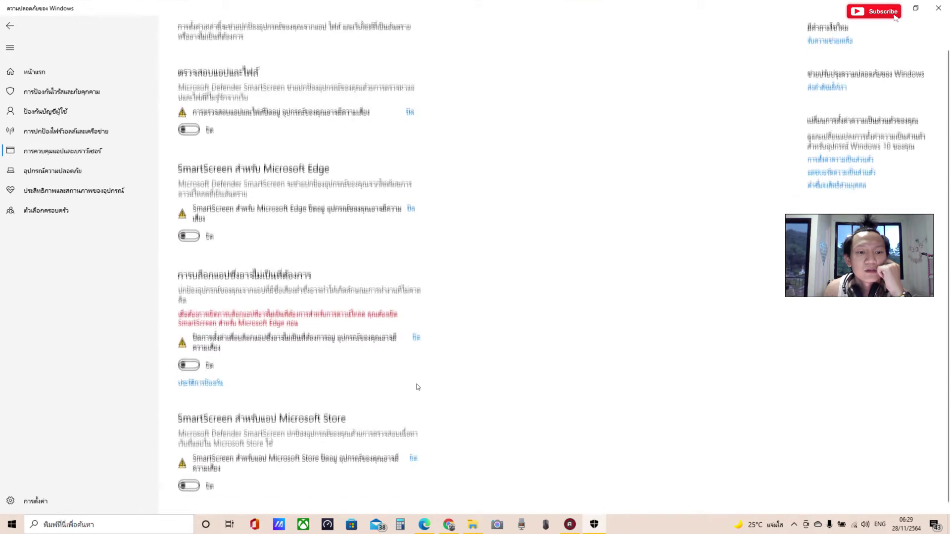
{"action": "left_click", "coordinate": [10, 26]}
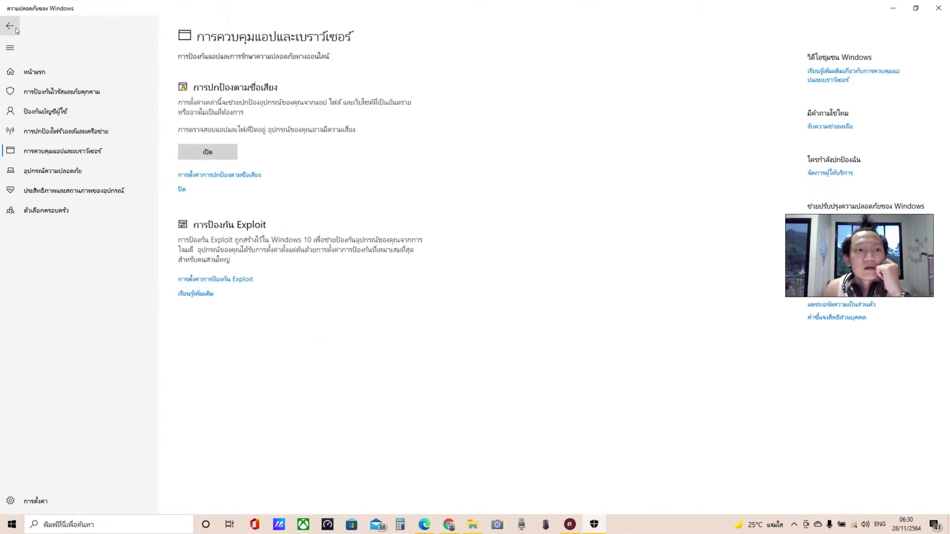
{"action": "left_click", "coordinate": [10, 25]}
Review the device security page, then check the antivirus provider under virus and threat protection
{"action": "left_click", "coordinate": [715, 173]}
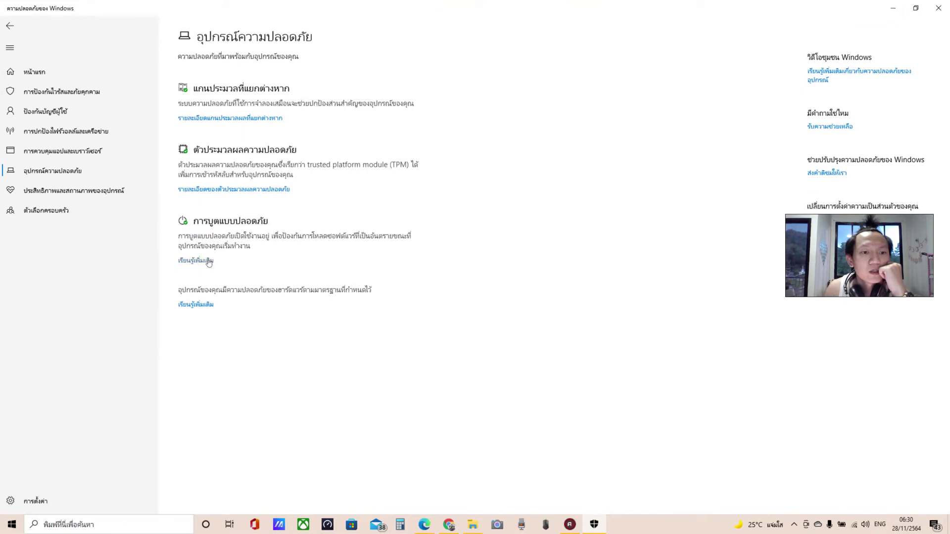
{"action": "left_click", "coordinate": [10, 26]}
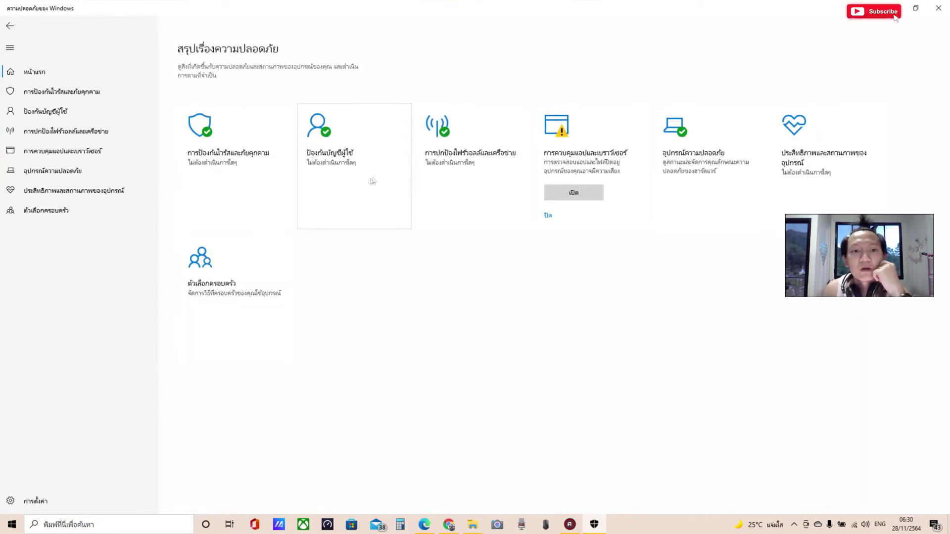
{"action": "left_click", "coordinate": [262, 207]}
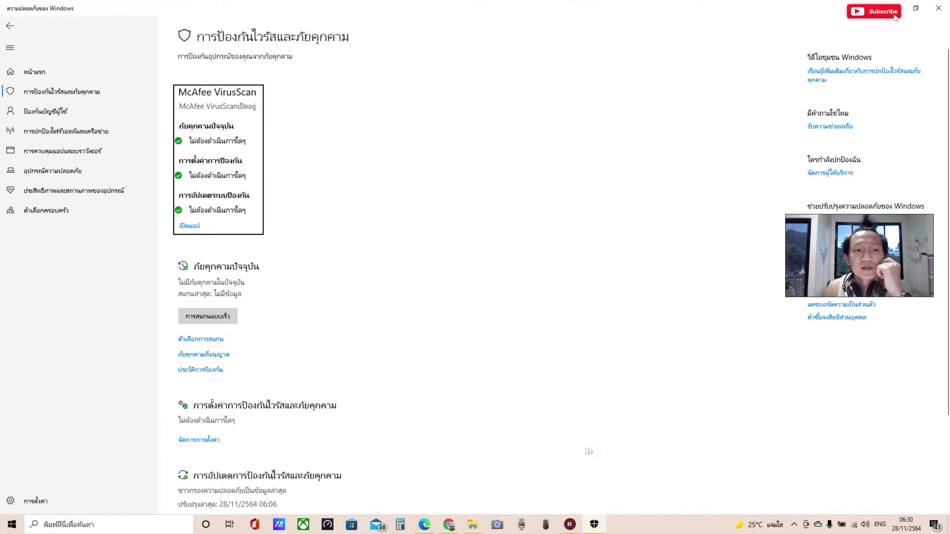
Open McAfee LiveSafe and turn off Real-Time Scanning, with resuming set to Never
{"action": "left_click", "coordinate": [794, 523]}
{"action": "left_click", "coordinate": [813, 466]}
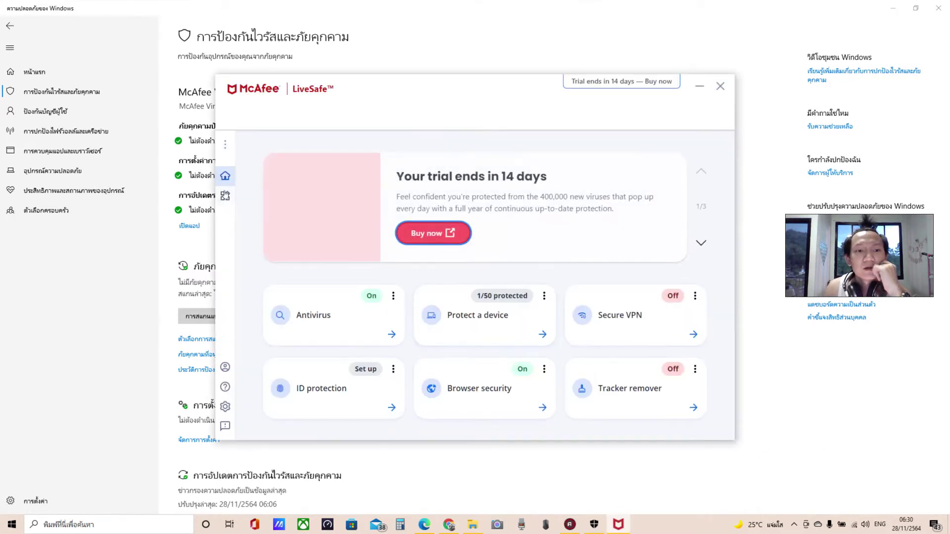
{"action": "left_click", "coordinate": [225, 196]}
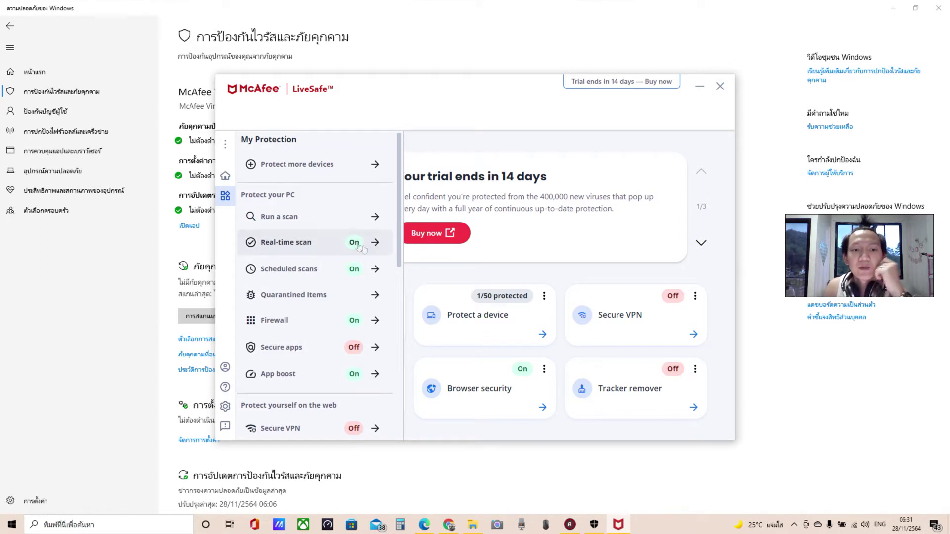
{"action": "left_click", "coordinate": [329, 245]}
{"action": "left_click", "coordinate": [663, 176]}
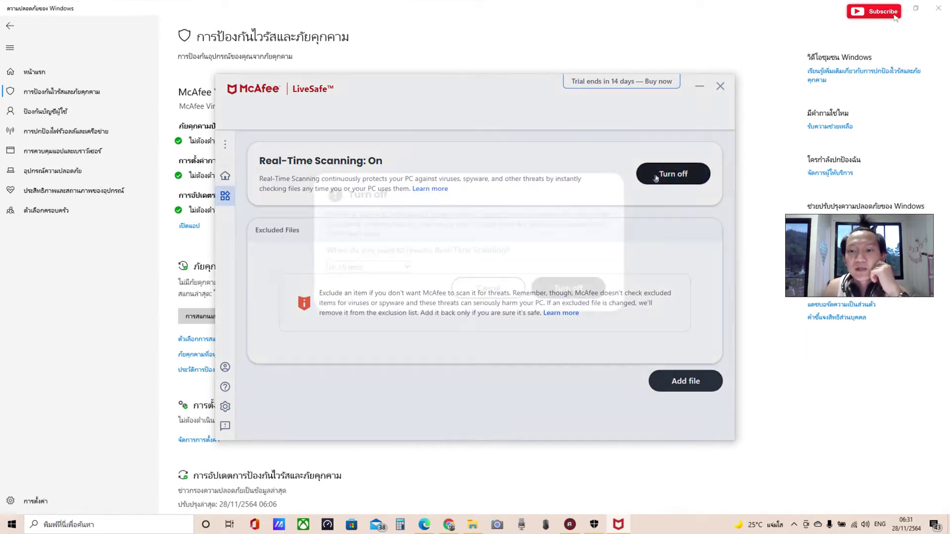
{"action": "left_click", "coordinate": [388, 266]}
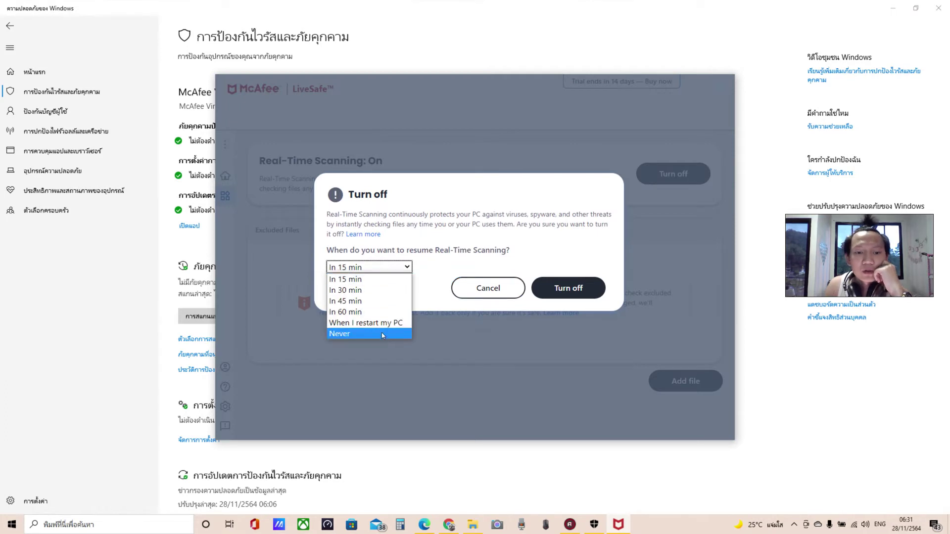
{"action": "left_click", "coordinate": [381, 333]}
{"action": "left_click", "coordinate": [568, 288]}
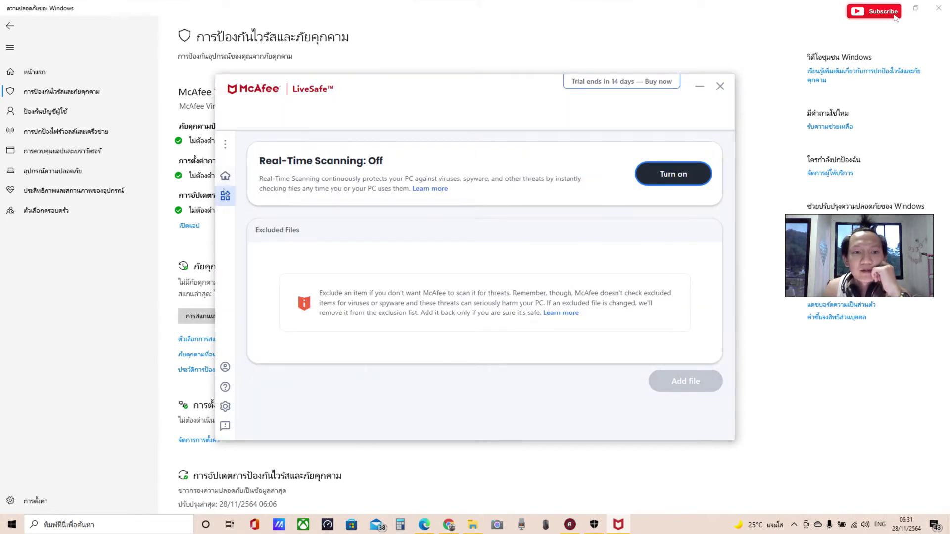
Turn off McAfee's scheduled scans
{"action": "left_click", "coordinate": [225, 195]}
{"action": "left_click", "coordinate": [317, 270]}
{"action": "left_click", "coordinate": [664, 199]}
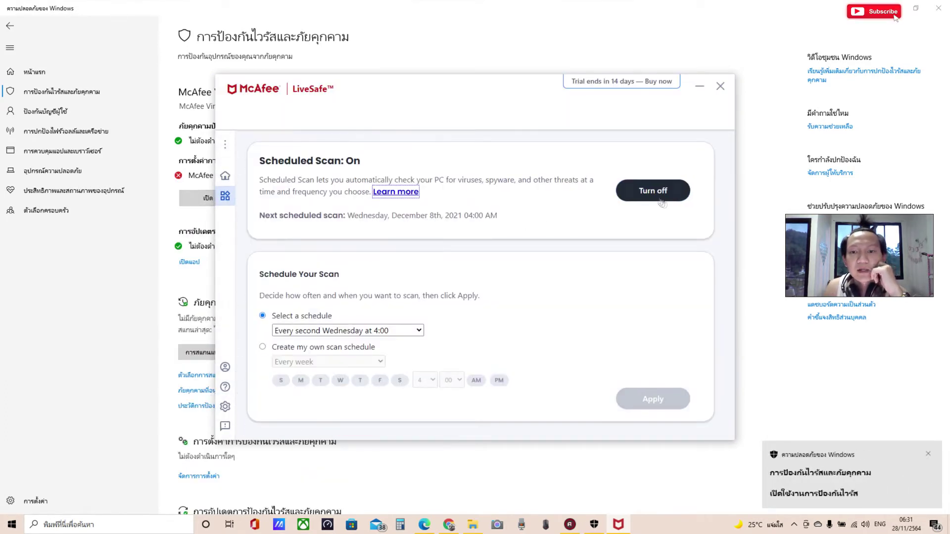
Turn off the McAfee firewall and confirm the change
{"action": "left_click", "coordinate": [225, 197]}
{"action": "left_click", "coordinate": [327, 321]}
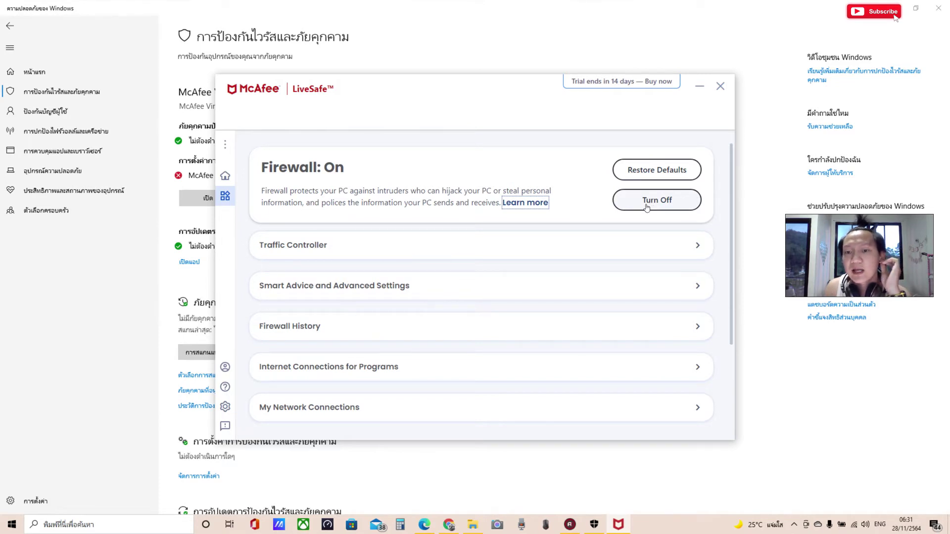
{"action": "left_click", "coordinate": [646, 208]}
{"action": "left_click", "coordinate": [494, 292]}
{"action": "left_click", "coordinate": [442, 360]}
{"action": "left_click", "coordinate": [555, 322]}
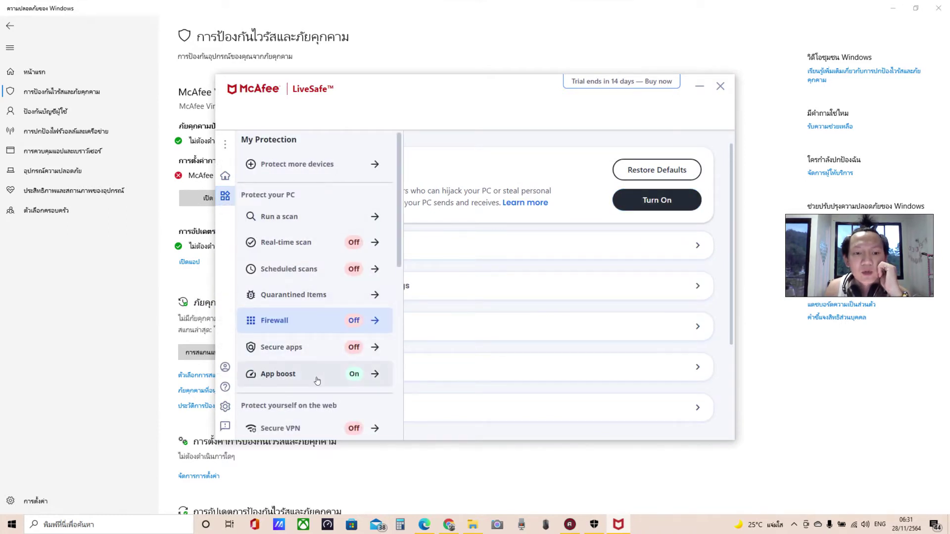
Review the remaining McAfee protection features and the web protection activity in the security report
{"action": "scroll", "coordinate": [317, 378], "scroll_direction": "down", "scroll_amount": 2}
{"action": "scroll", "coordinate": [310, 305], "scroll_direction": "down", "scroll_amount": 2}
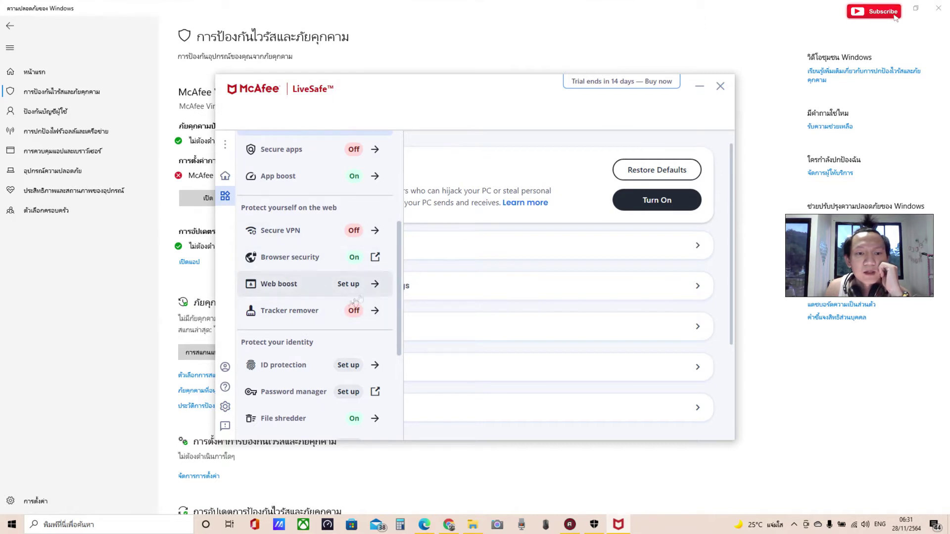
{"action": "left_click", "coordinate": [320, 263]}
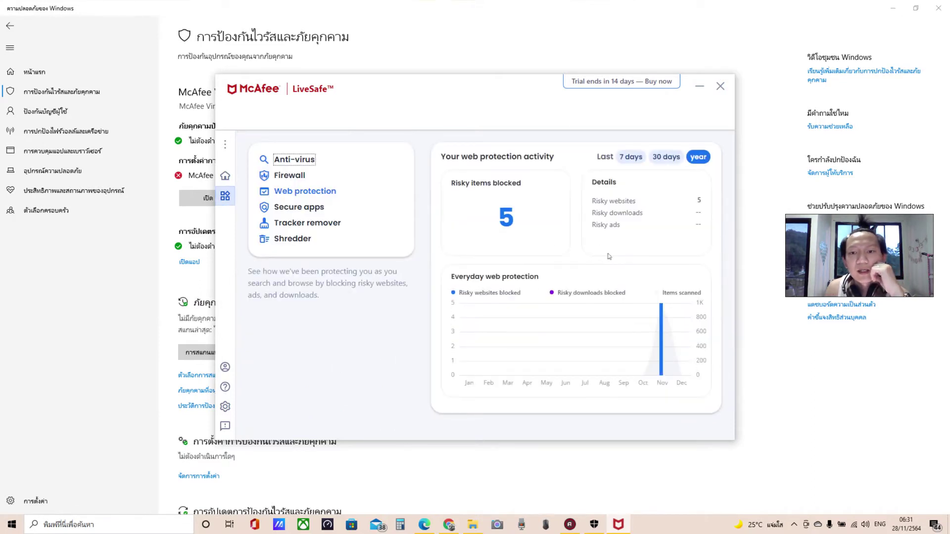
{"action": "left_click", "coordinate": [225, 196]}
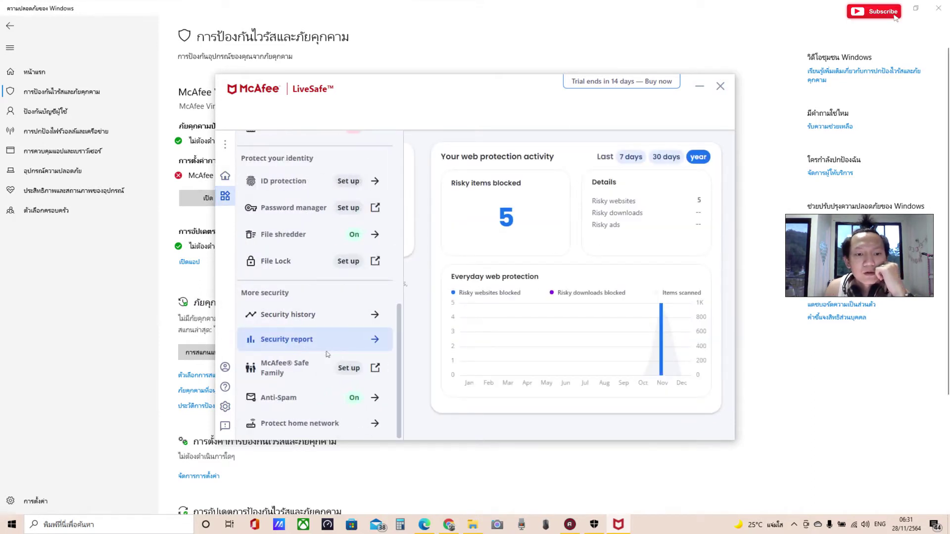
{"action": "scroll", "coordinate": [326, 348], "scroll_direction": "up", "scroll_amount": 2}
{"action": "scroll", "coordinate": [326, 348], "scroll_direction": "up", "scroll_amount": 5}
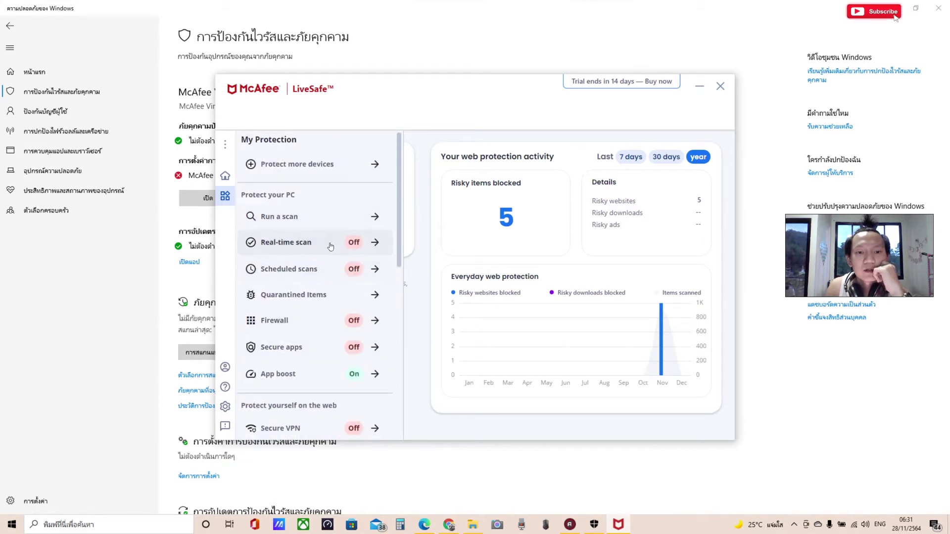
Minimize the Windows Security and McAfee windows and bring up the Sony Vegas Pro 13 folder
{"action": "left_click", "coordinate": [801, 6]}
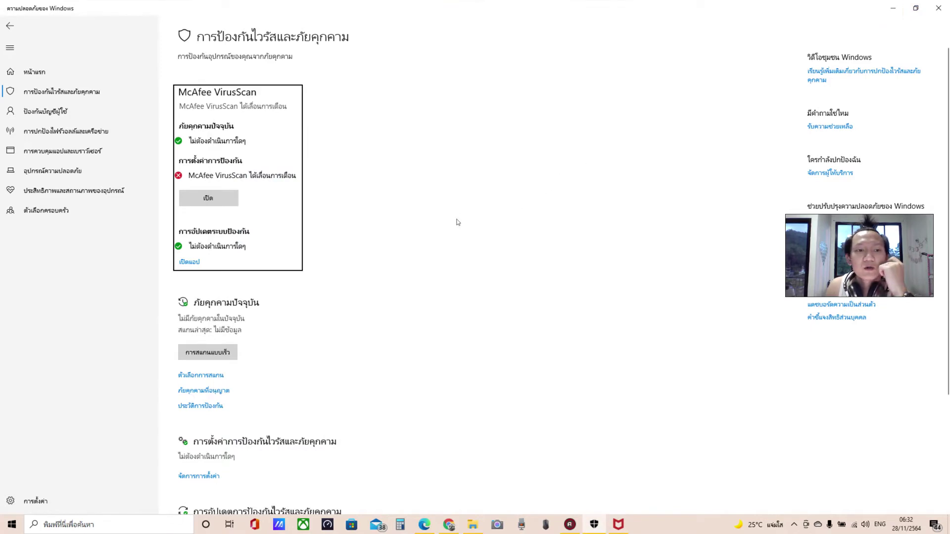
{"action": "left_click", "coordinate": [886, 5]}
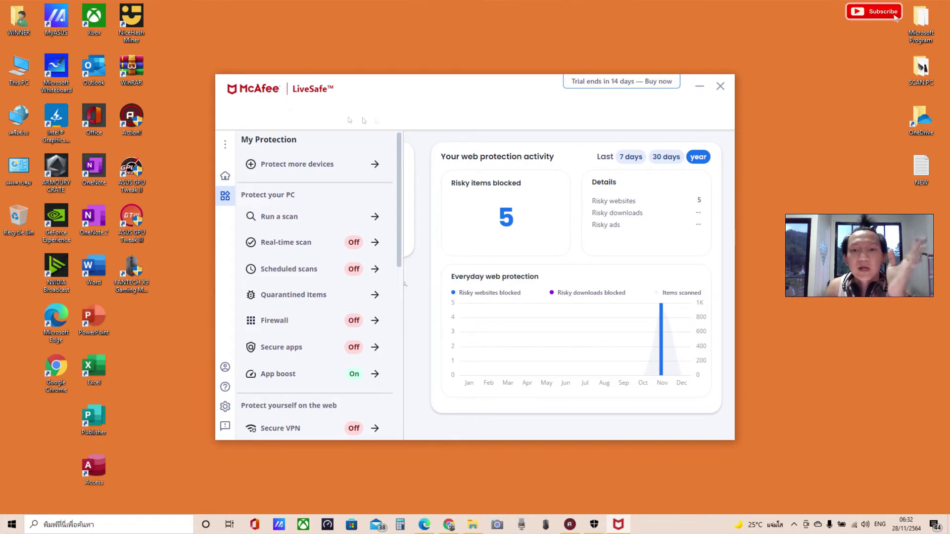
{"action": "left_click", "coordinate": [699, 86]}
{"action": "left_click", "coordinate": [794, 518]}
{"action": "left_click", "coordinate": [473, 524]}
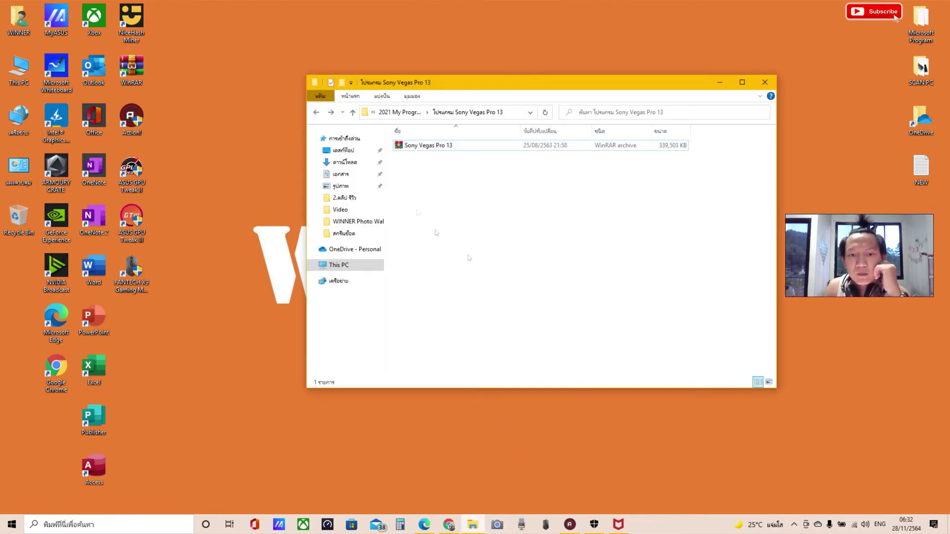
{"action": "right_click", "coordinate": [454, 195]}
{"action": "left_click", "coordinate": [427, 236]}
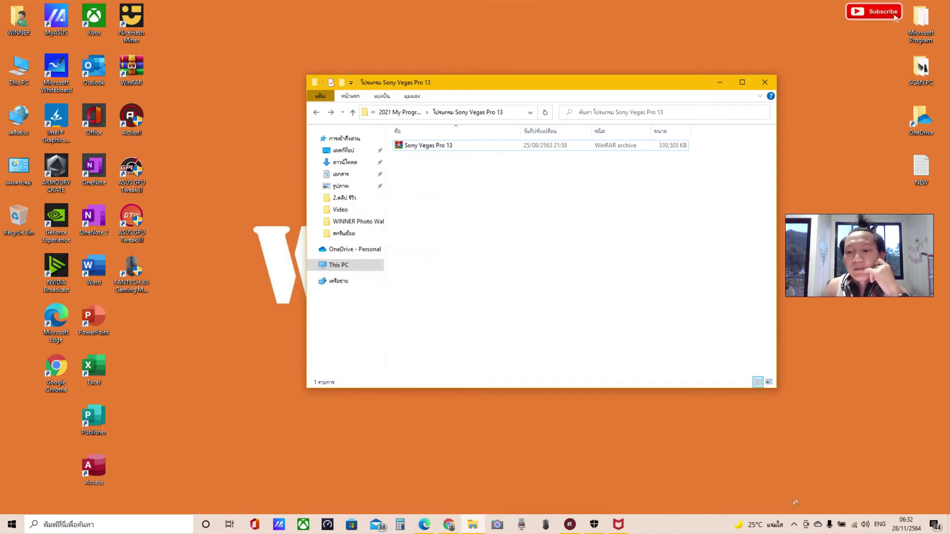
{"action": "left_click", "coordinate": [793, 525]}
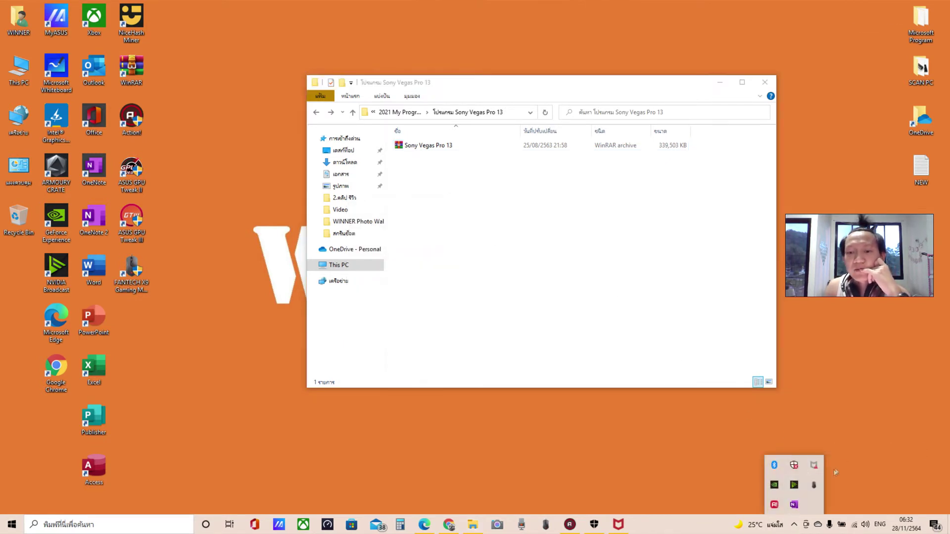
{"action": "right_click", "coordinate": [616, 456]}
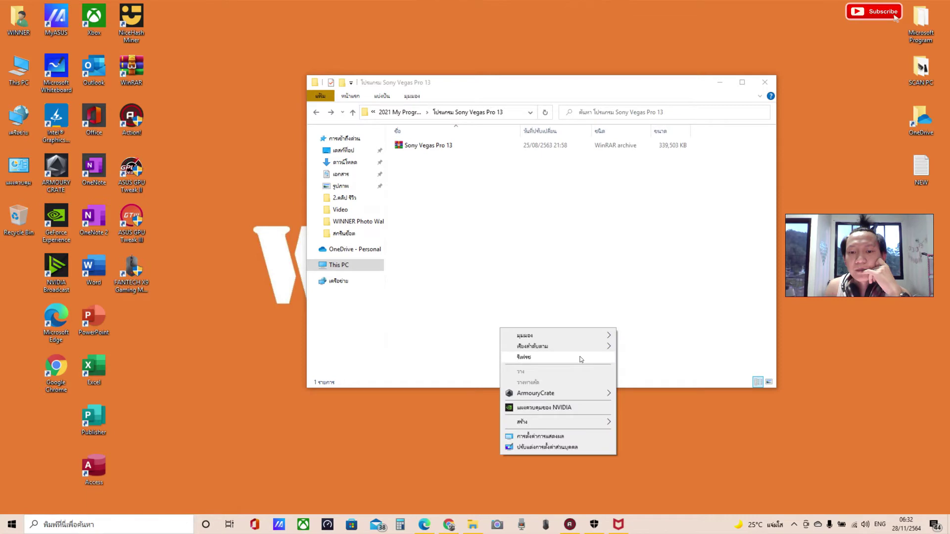
{"action": "left_click", "coordinate": [581, 359]}
{"action": "right_click", "coordinate": [582, 439]}
{"action": "left_click", "coordinate": [509, 346]}
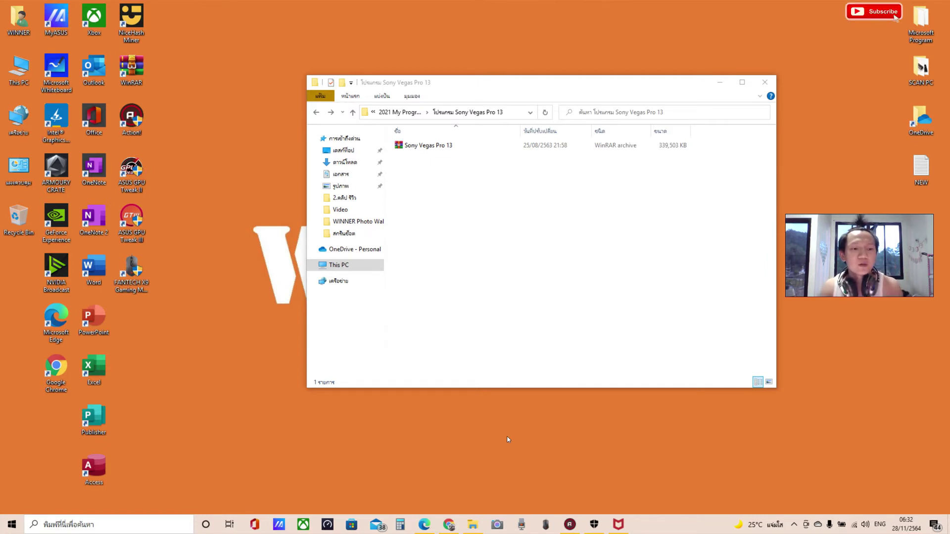
{"action": "right_click", "coordinate": [340, 443]}
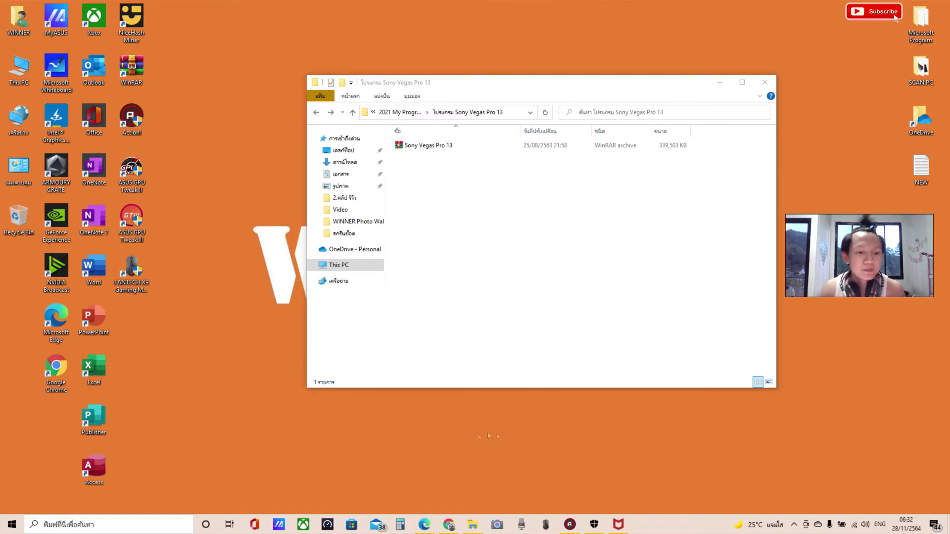
{"action": "left_click", "coordinate": [418, 341]}
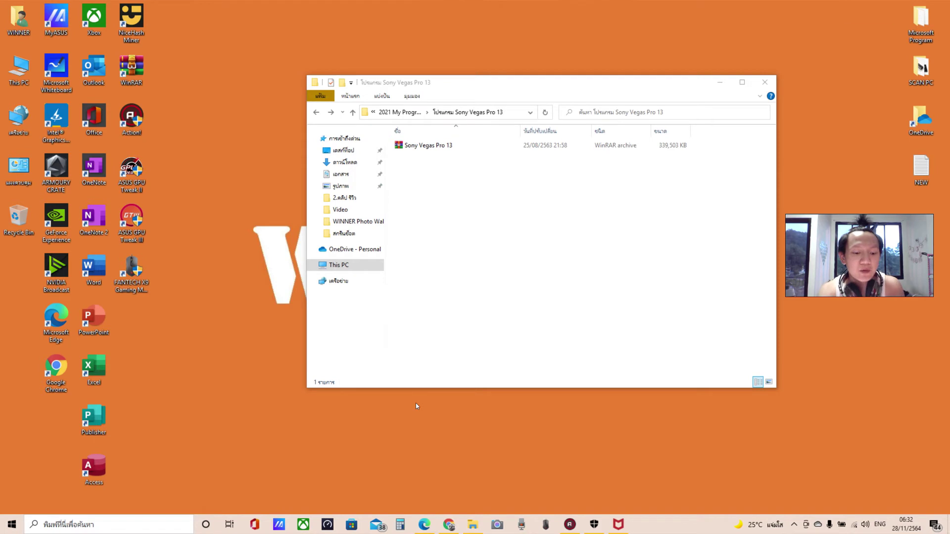
Run regedit and allow it to make changes so the Registry Editor opens
{"action": "key", "text": "super+r"}
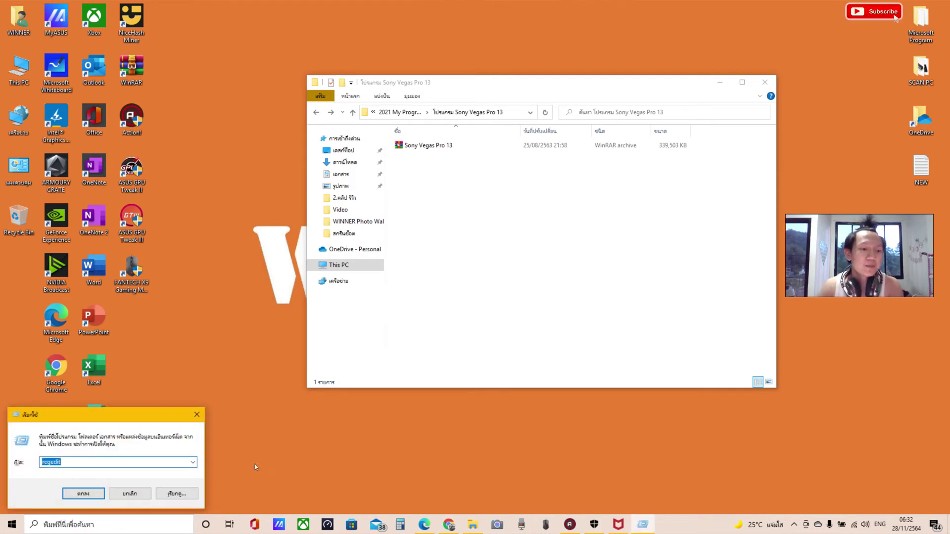
{"action": "left_click", "coordinate": [82, 463]}
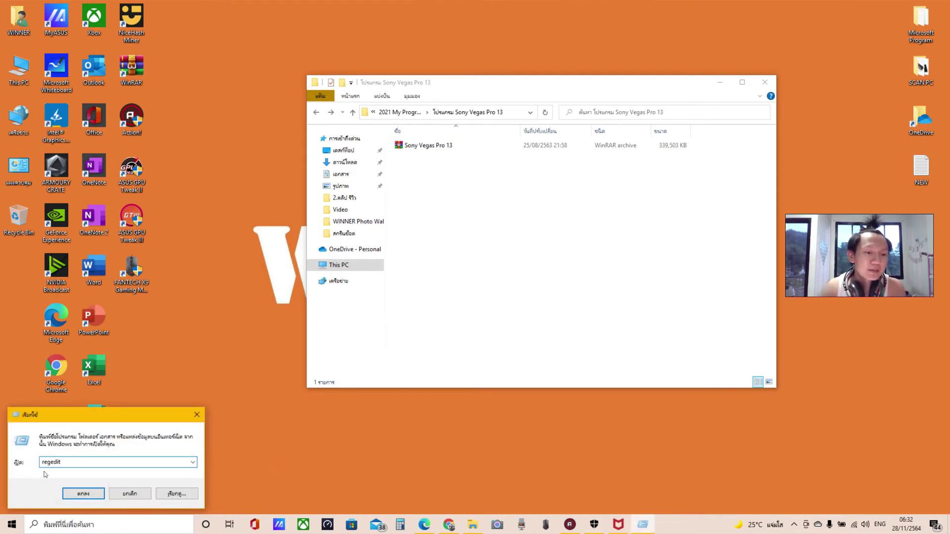
{"action": "double_click", "coordinate": [70, 462]}
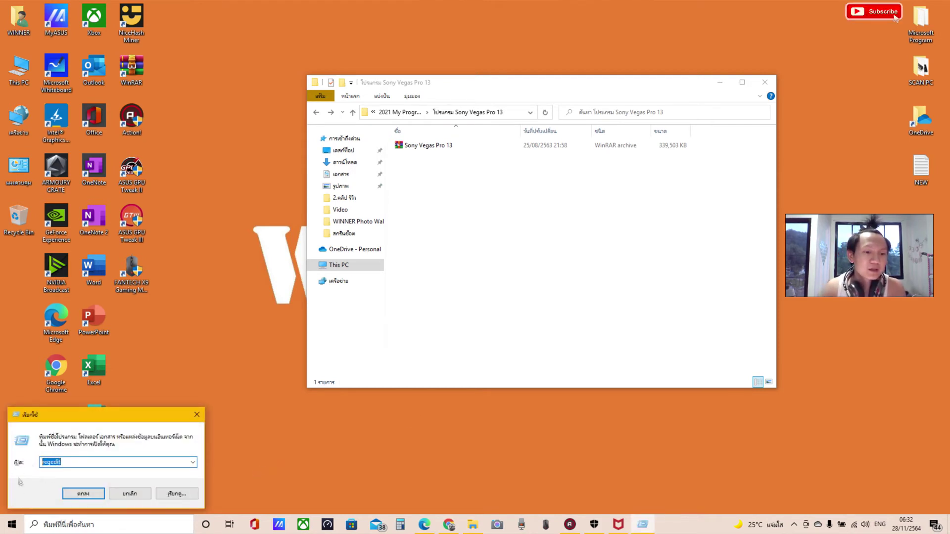
{"action": "left_click", "coordinate": [83, 493]}
{"action": "left_click", "coordinate": [436, 324]}
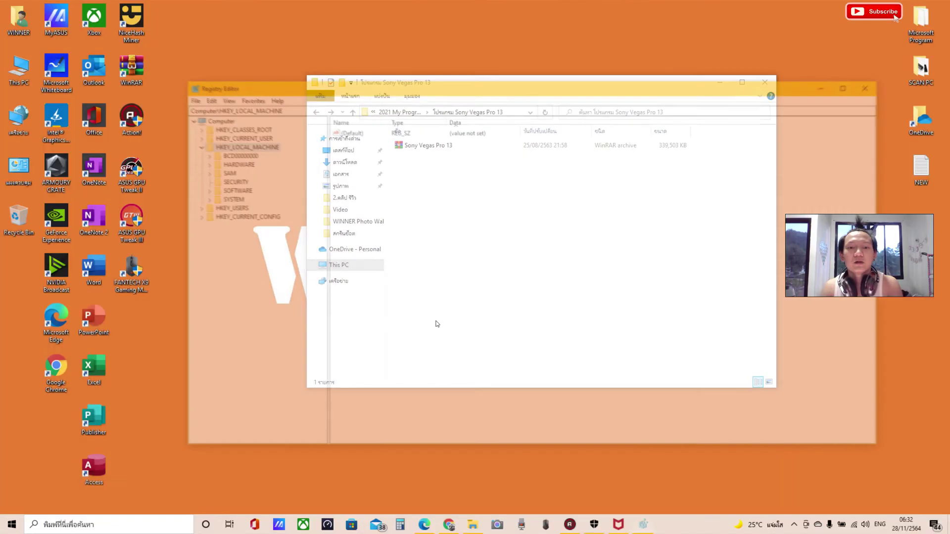
Go to the registry key HKEY_LOCAL_MACHINE\SOFTWARE\Policies\Microsoft\Windows Defender\Policy Manager
{"action": "left_click", "coordinate": [194, 145]}
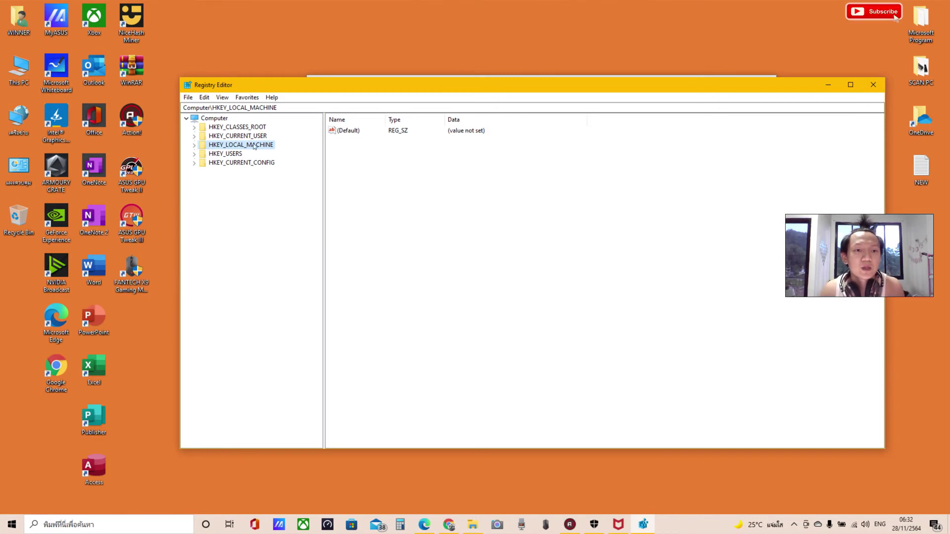
{"action": "left_click", "coordinate": [194, 145]}
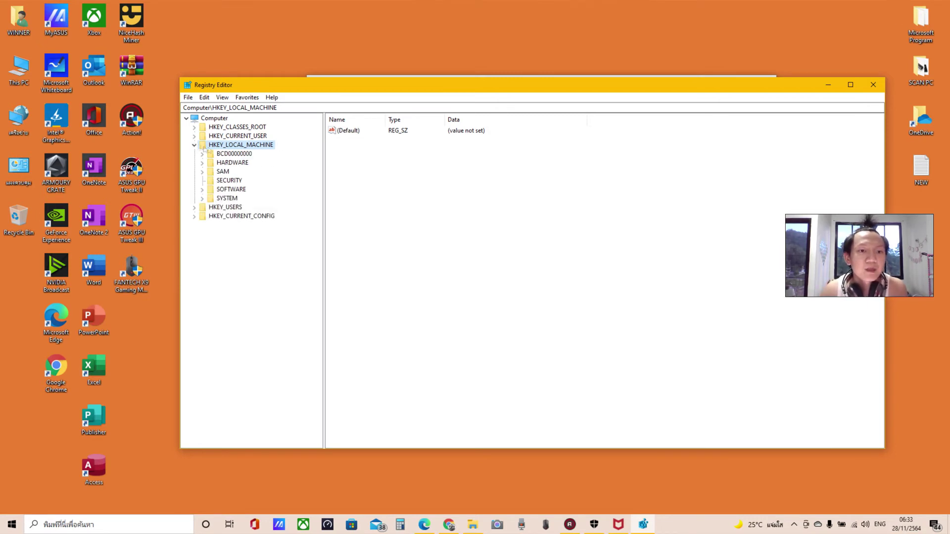
{"action": "left_click", "coordinate": [202, 189]}
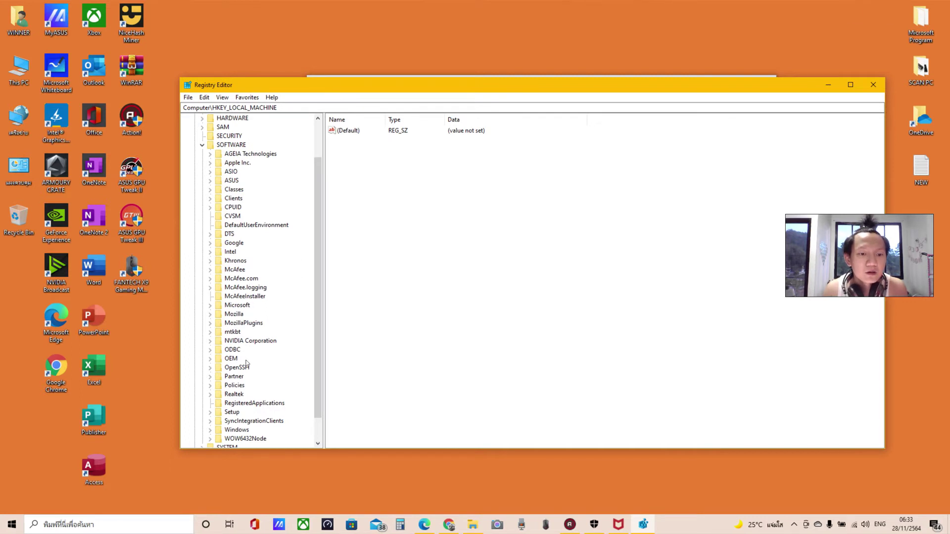
{"action": "left_click", "coordinate": [210, 386]}
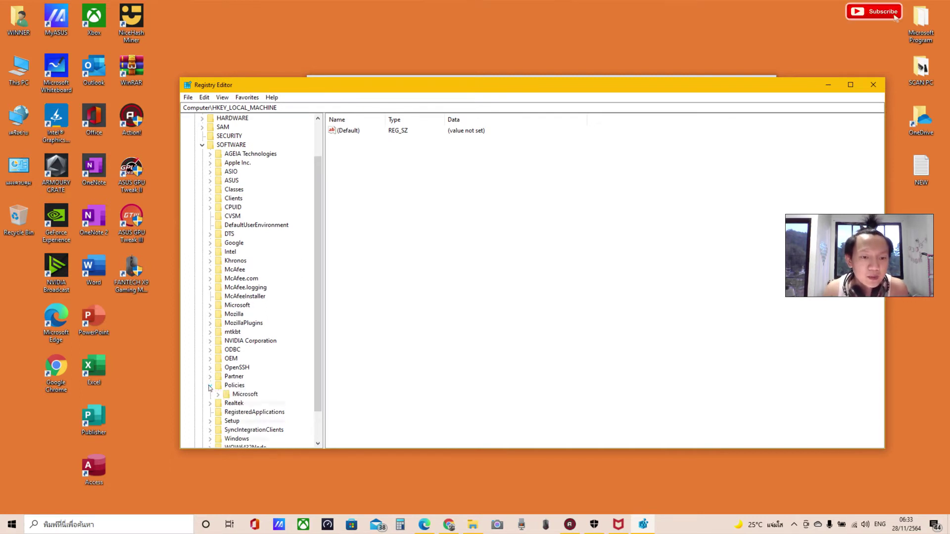
{"action": "left_click", "coordinate": [218, 394]}
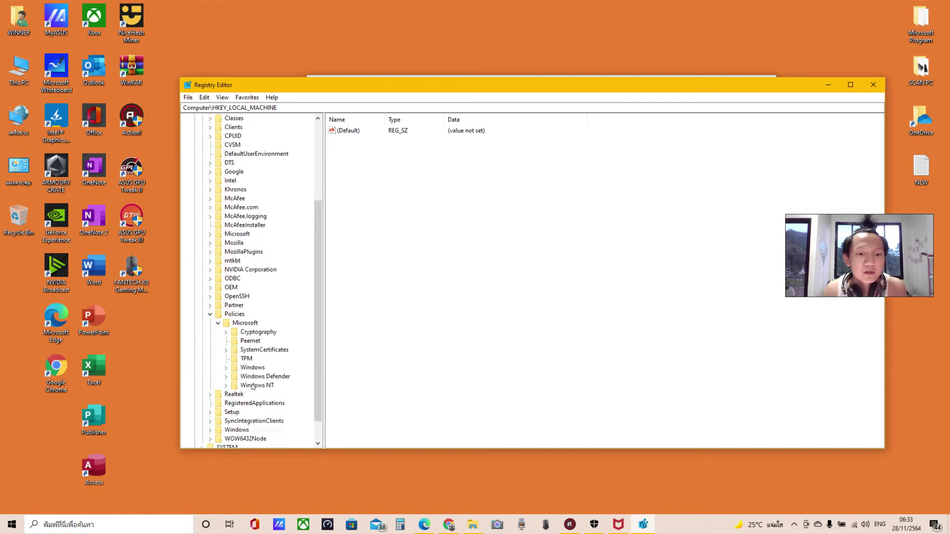
{"action": "left_click", "coordinate": [227, 377]}
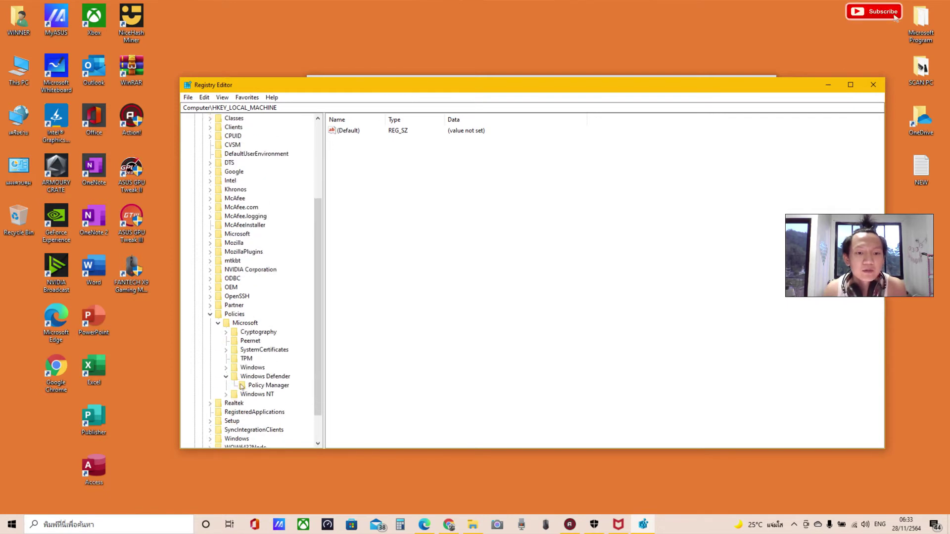
{"action": "left_click", "coordinate": [275, 385]}
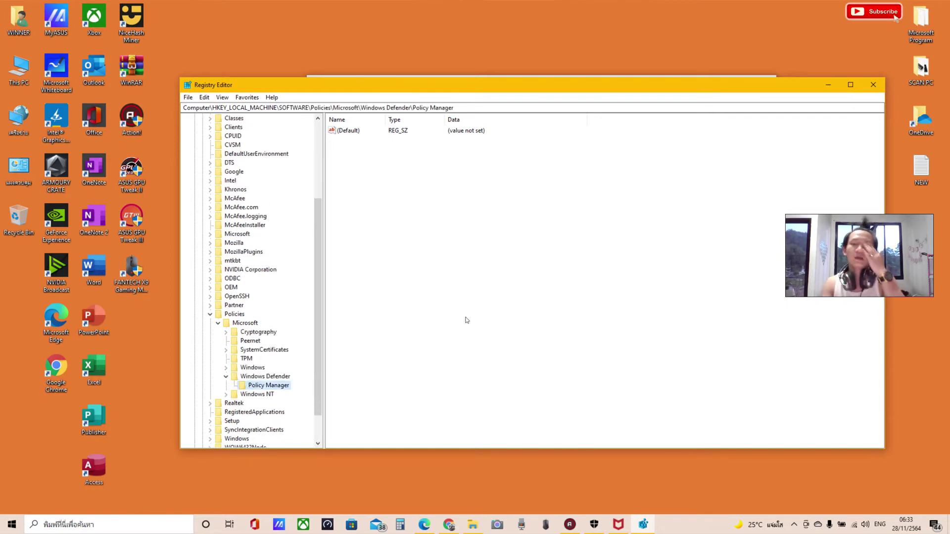
Create a DWORD (32-bit) value named DisableAntiSpyware in the Policy Manager key and open it for editing
{"action": "left_click", "coordinate": [357, 131]}
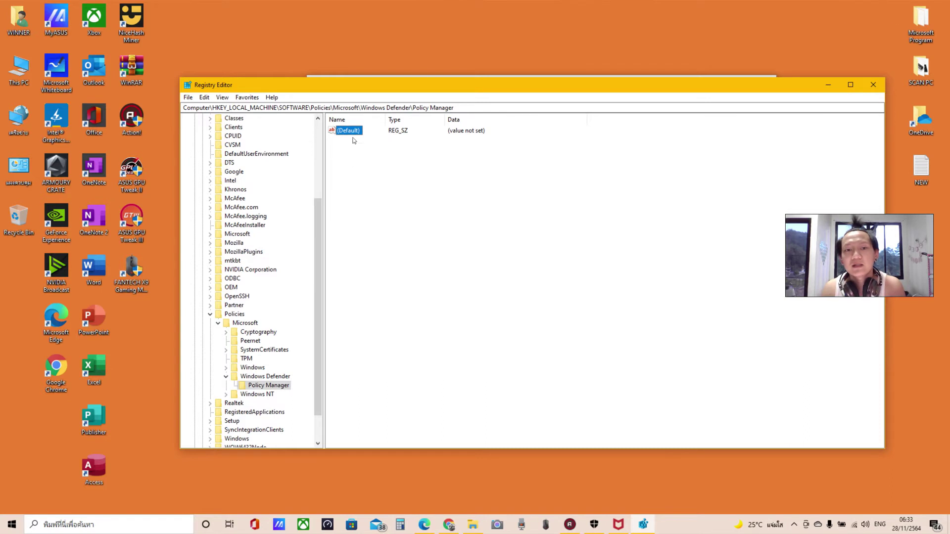
{"action": "left_click", "coordinate": [355, 155]}
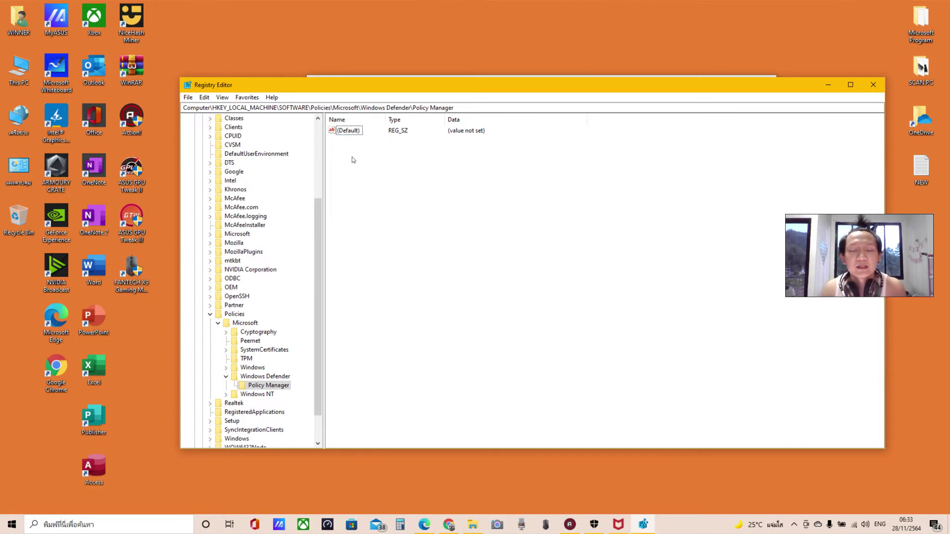
{"action": "right_click", "coordinate": [353, 159]}
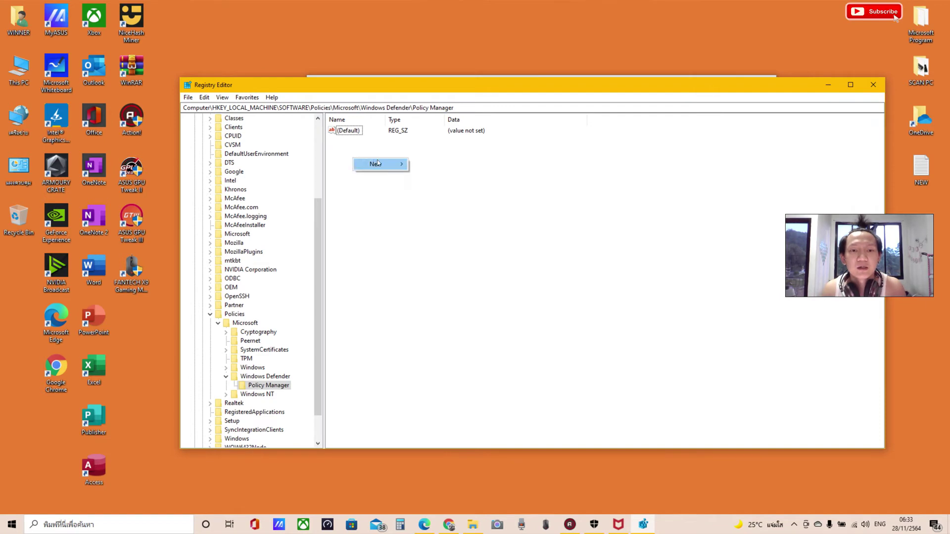
{"action": "mouse_move", "coordinate": [379, 164]}
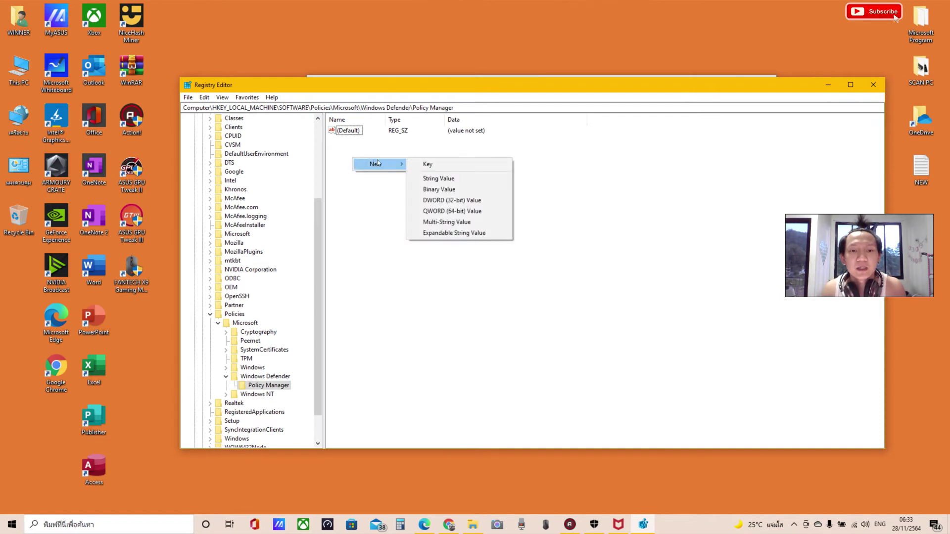
{"action": "left_click", "coordinate": [492, 203]}
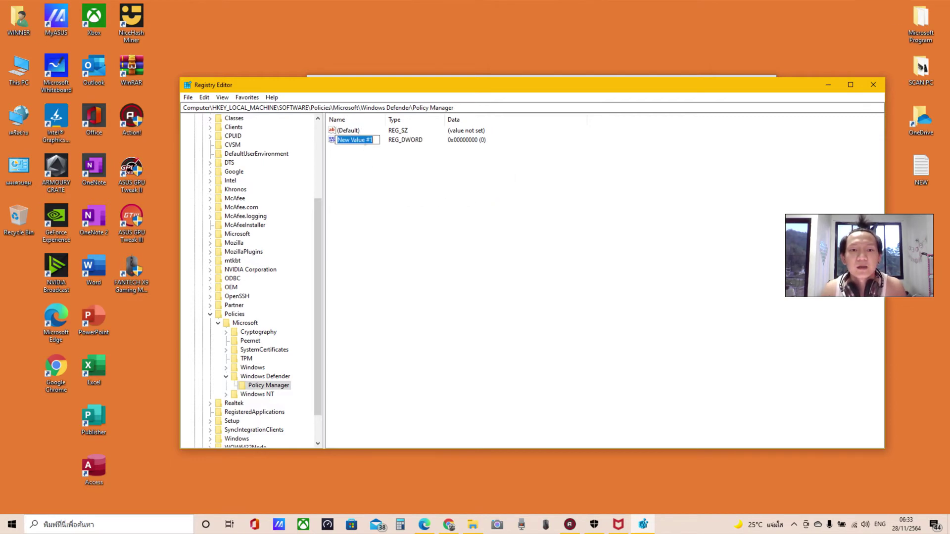
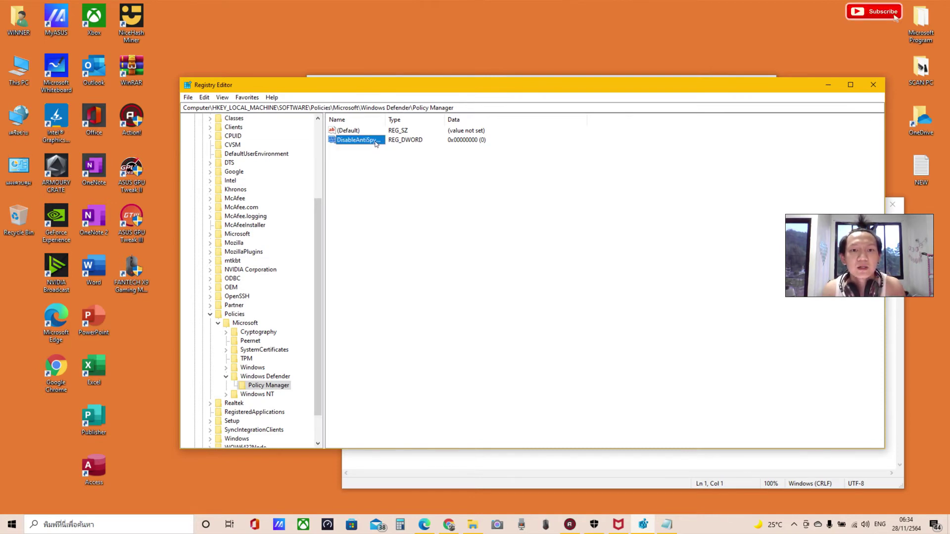
{"action": "double_click", "coordinate": [376, 142]}
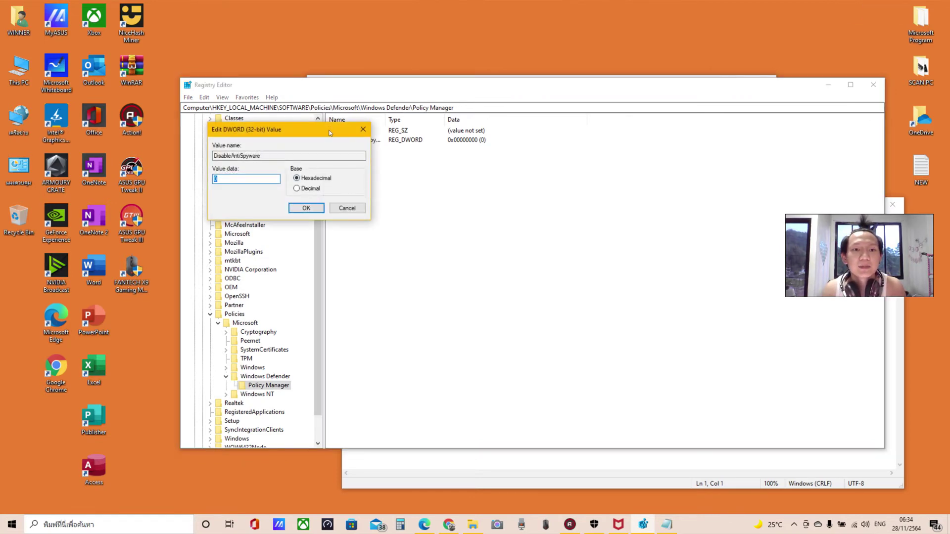
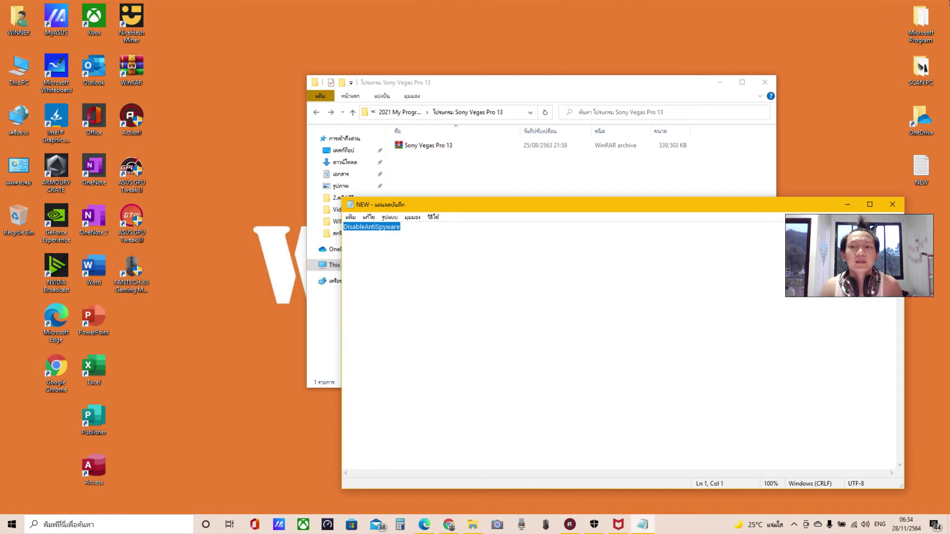
Move the NEW Notepad window aside to uncover the Sony Vegas Pro 13 folder and refresh the desktop
{"action": "key", "text": "alt+Tab"}
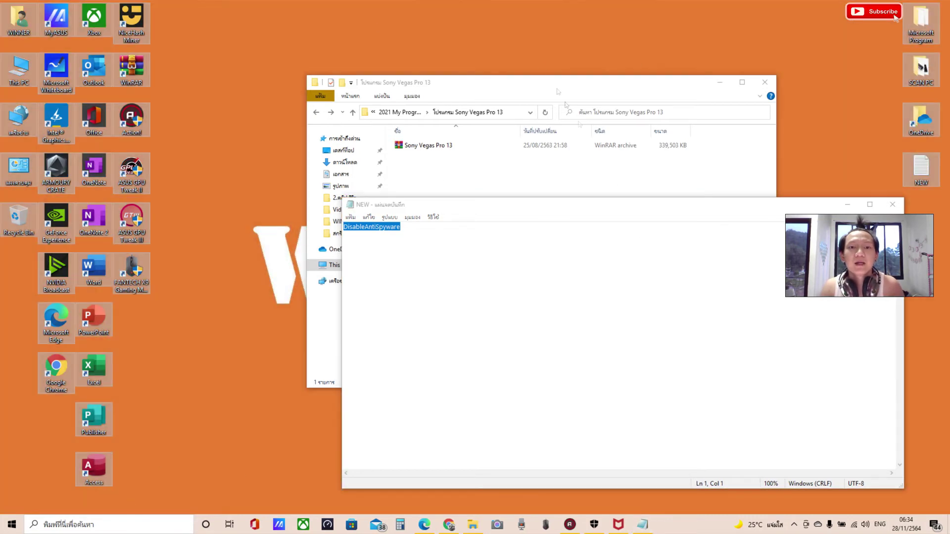
{"action": "right_click", "coordinate": [495, 14]}
{"action": "left_click", "coordinate": [475, 43]}
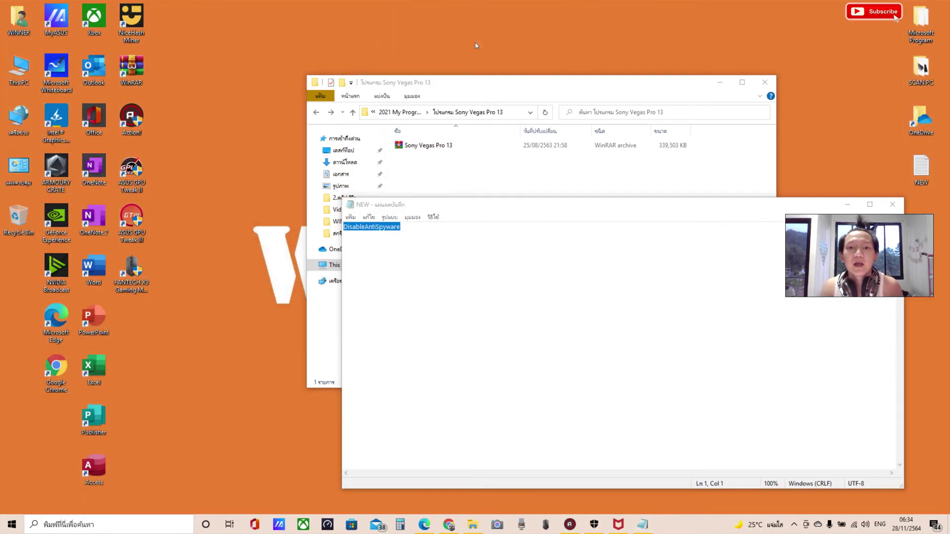
{"action": "left_click", "coordinate": [562, 217]}
{"action": "left_click_drag", "start_coordinate": [622, 211], "coordinate": [762, 232]}
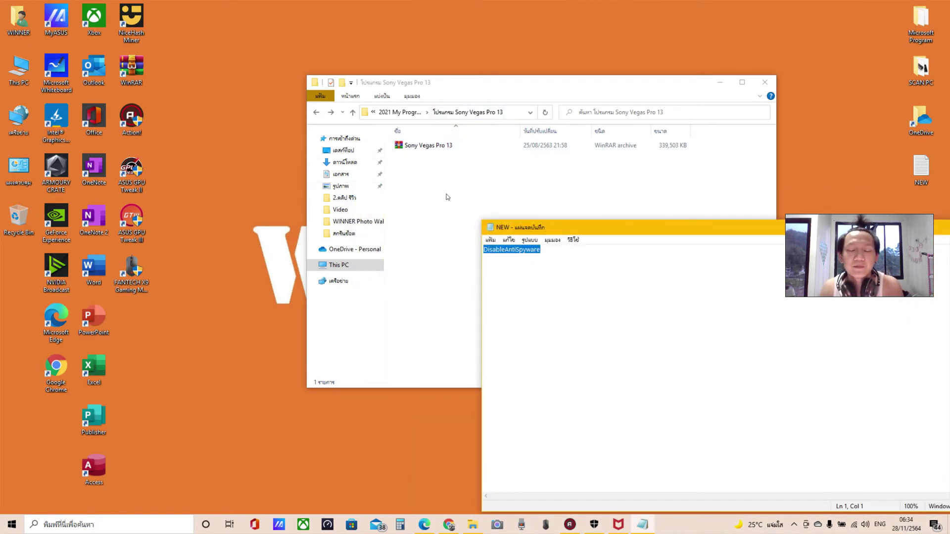
{"action": "right_click", "coordinate": [497, 7]}
{"action": "left_click", "coordinate": [454, 36]}
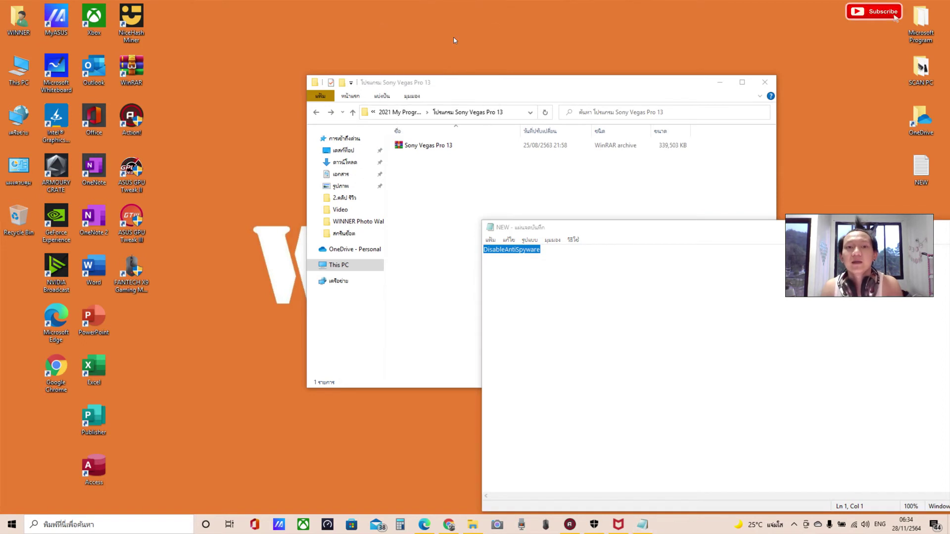
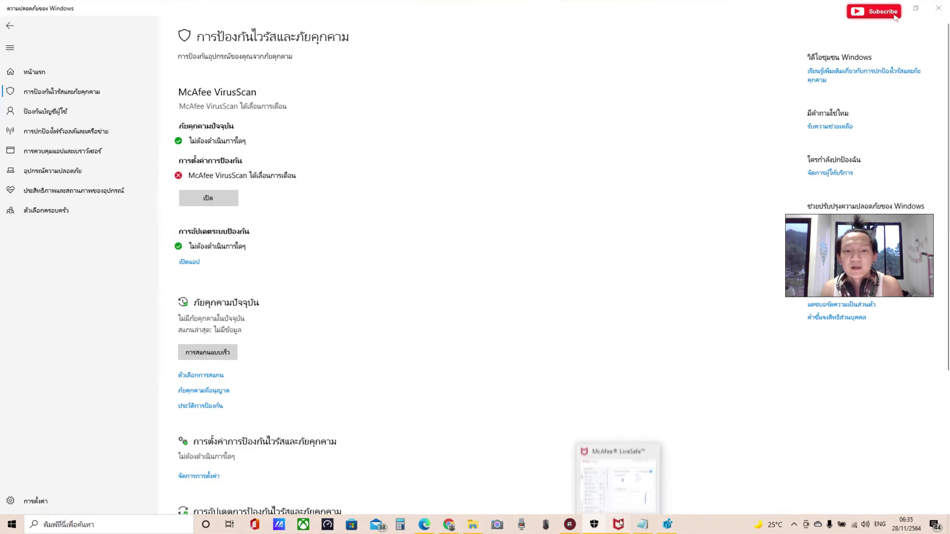
Check the protection status in McAfee LiveSafe and on the Windows Security overview, device security, and app and browser control pages
{"action": "left_click", "coordinate": [618, 525]}
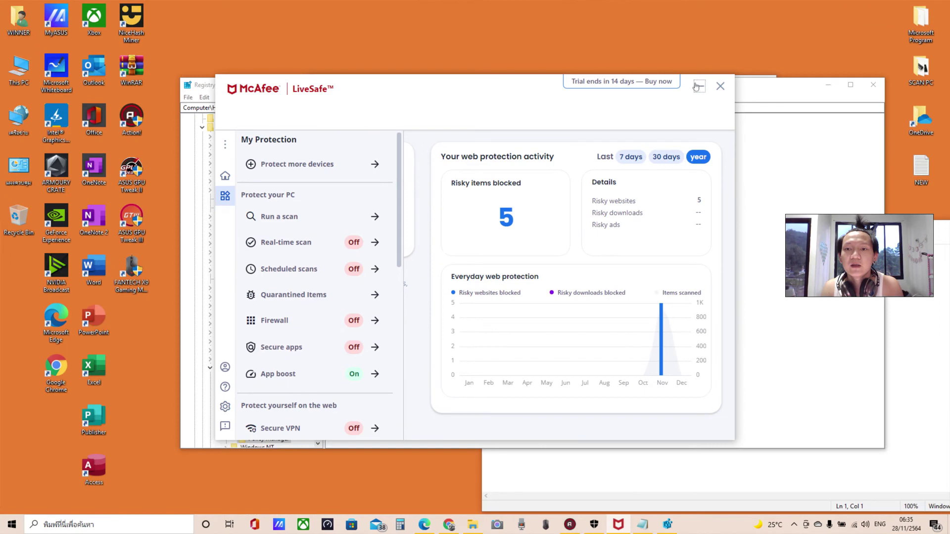
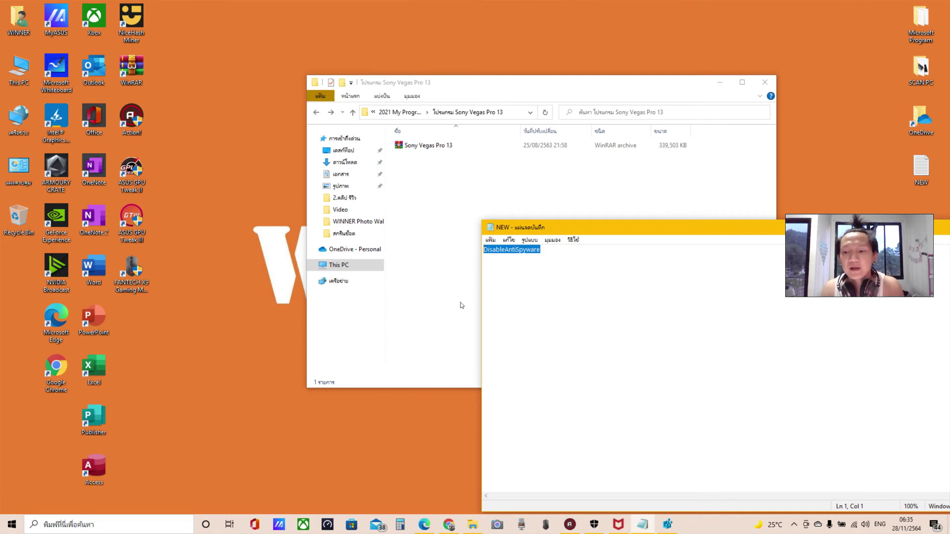
{"action": "left_click", "coordinate": [793, 525]}
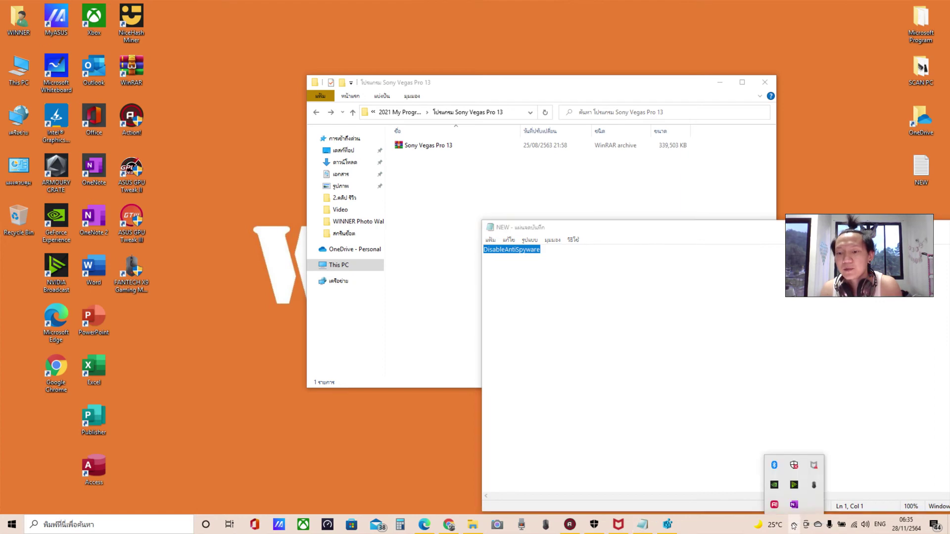
{"action": "left_click", "coordinate": [594, 527]}
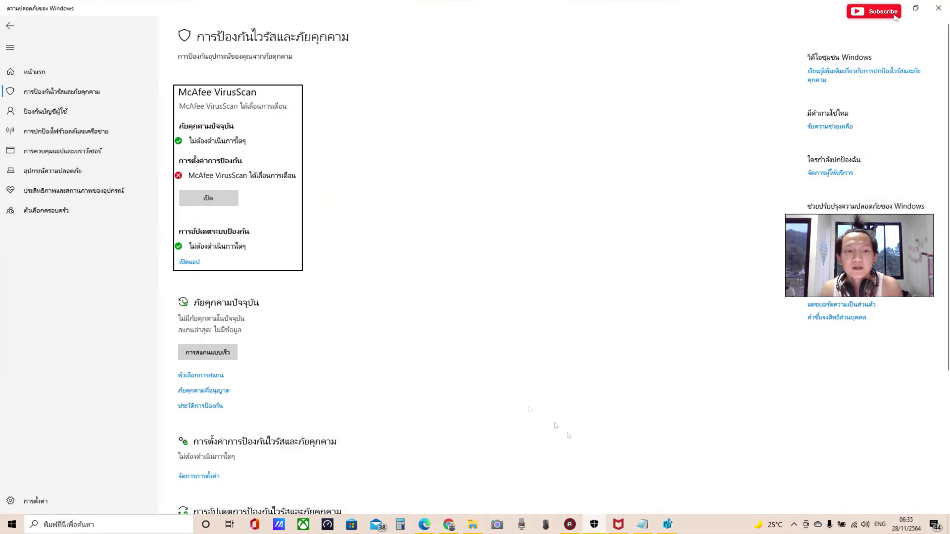
{"action": "left_click", "coordinate": [10, 26]}
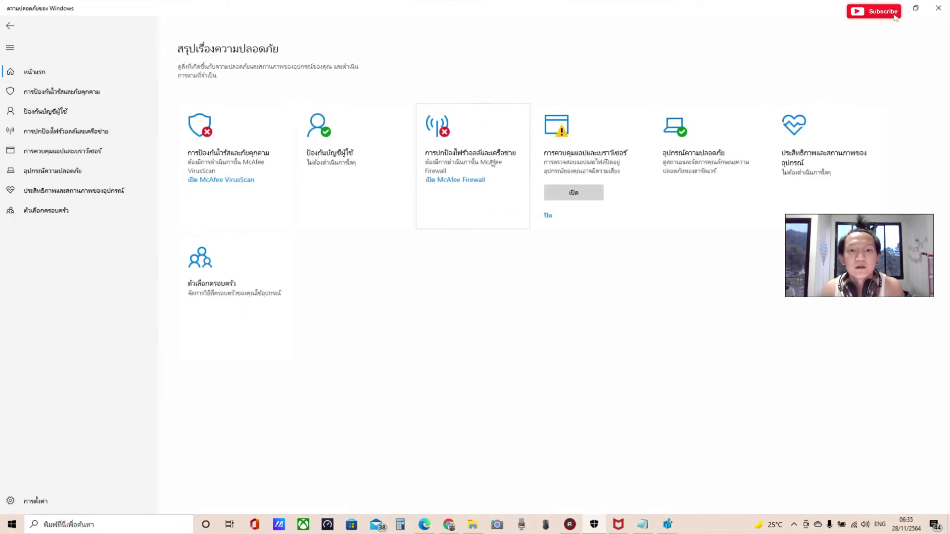
{"action": "left_click", "coordinate": [696, 187]}
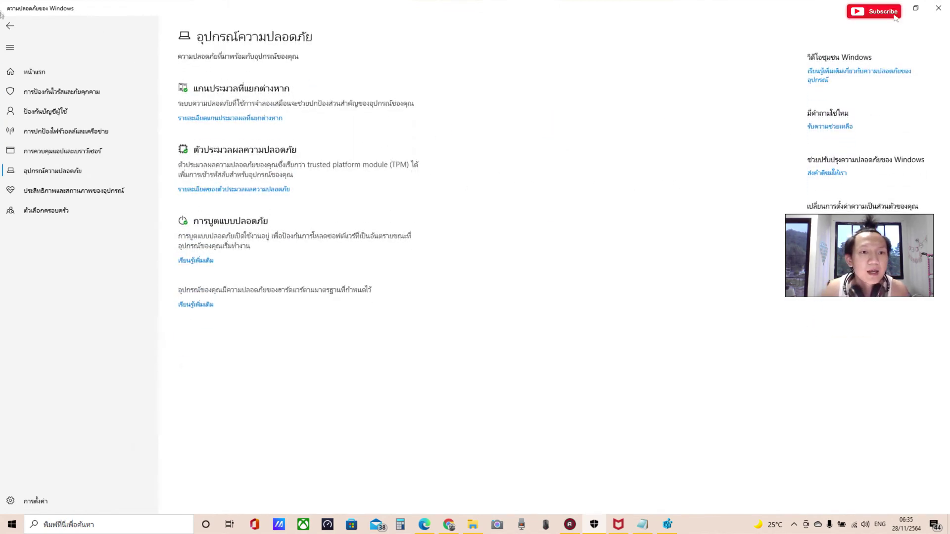
{"action": "left_click", "coordinate": [10, 25]}
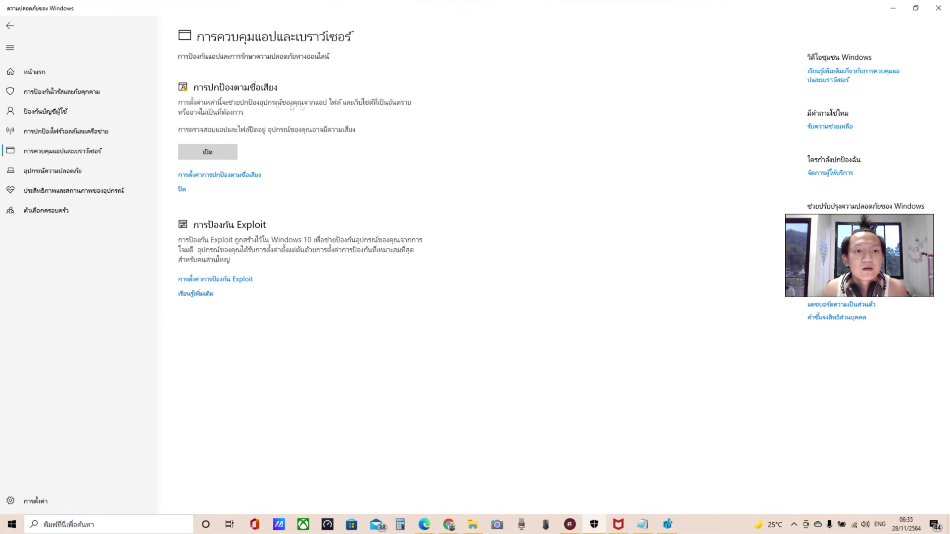
{"action": "left_click", "coordinate": [10, 26]}
Review the virus and threat protection settings in Windows Security, from real-time protection down to exclusions and notifications
{"action": "left_click", "coordinate": [269, 143]}
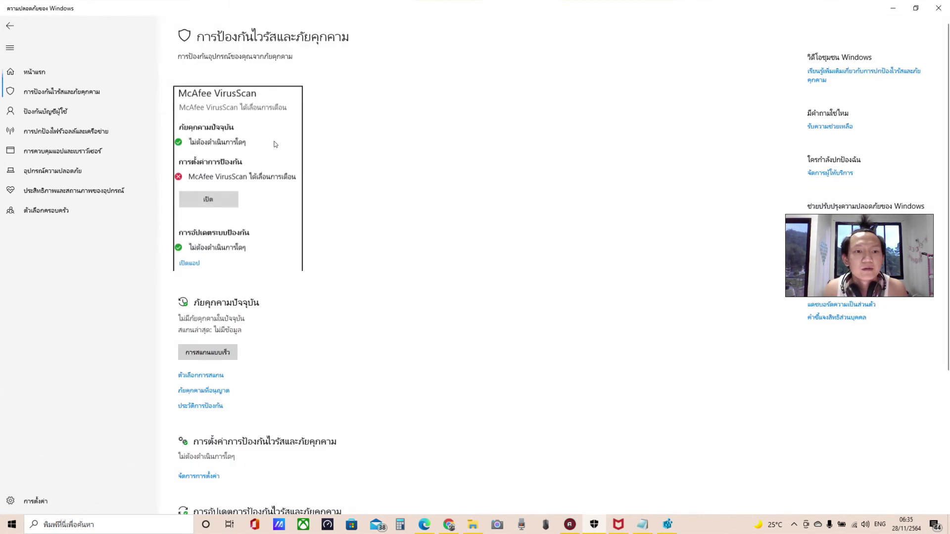
{"action": "scroll", "coordinate": [339, 176], "scroll_direction": "down", "scroll_amount": 4}
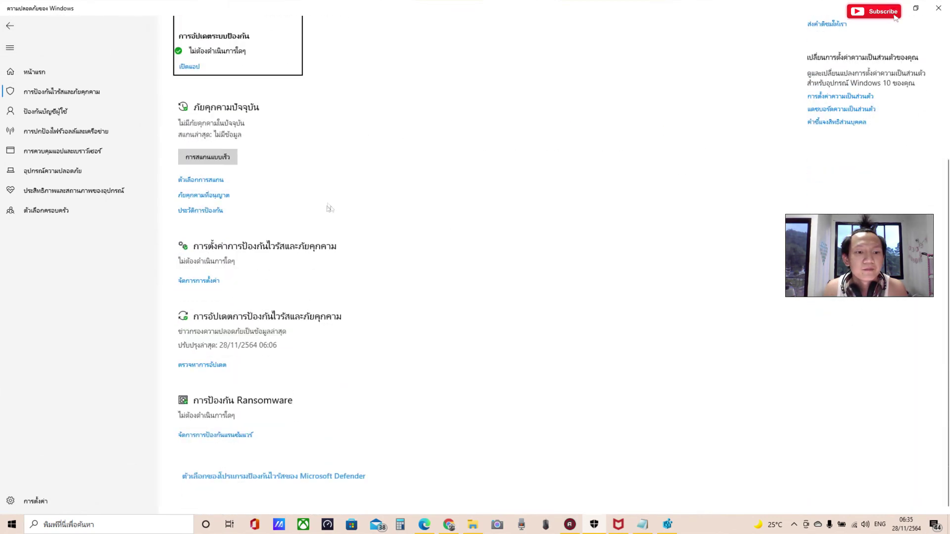
{"action": "left_click", "coordinate": [202, 280]}
{"action": "scroll", "coordinate": [326, 269], "scroll_direction": "down", "scroll_amount": 5}
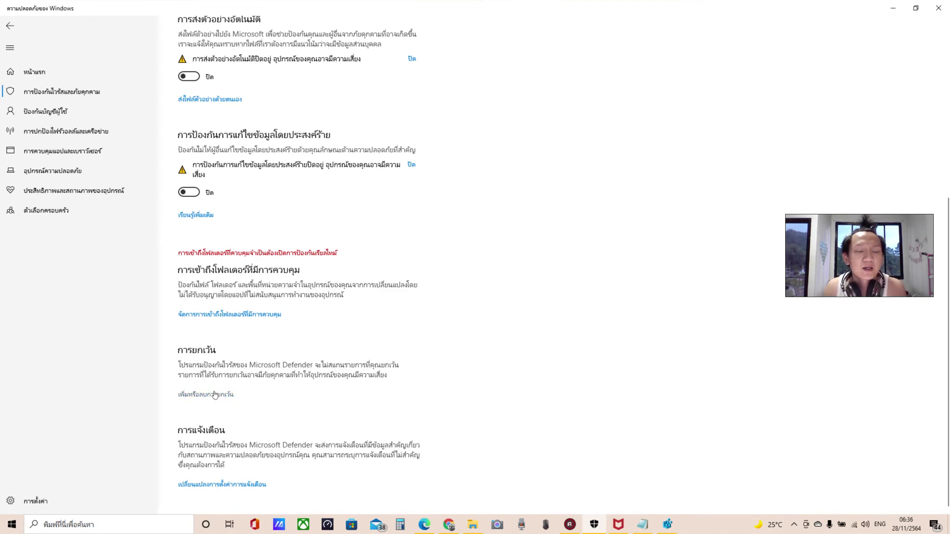
{"action": "scroll", "coordinate": [430, 370], "scroll_direction": "up", "scroll_amount": 5}
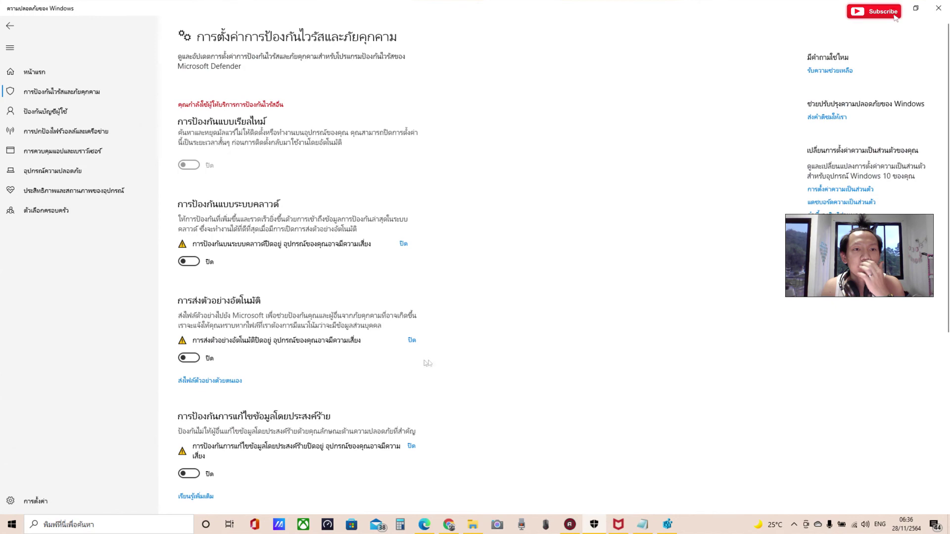
{"action": "scroll", "coordinate": [460, 341], "scroll_direction": "down", "scroll_amount": 5}
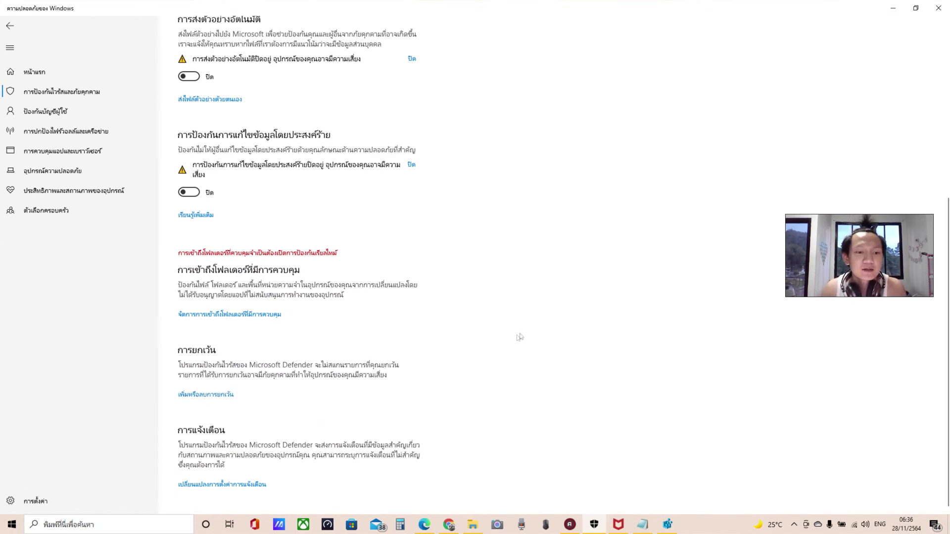
Examine the Microsoft Defender exclusions list and the available exclusion types, and return to the virus and threat protection page
{"action": "left_click", "coordinate": [219, 396]}
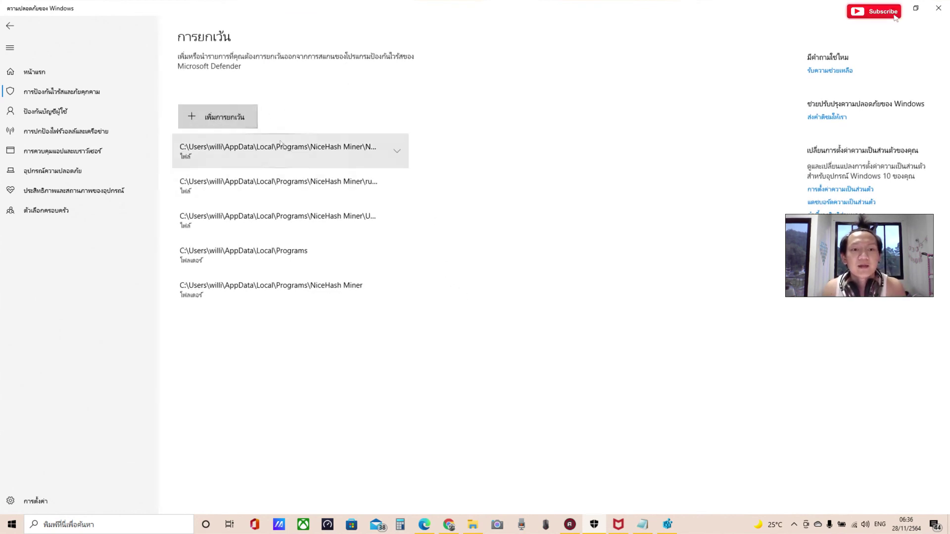
{"action": "left_click", "coordinate": [226, 116]}
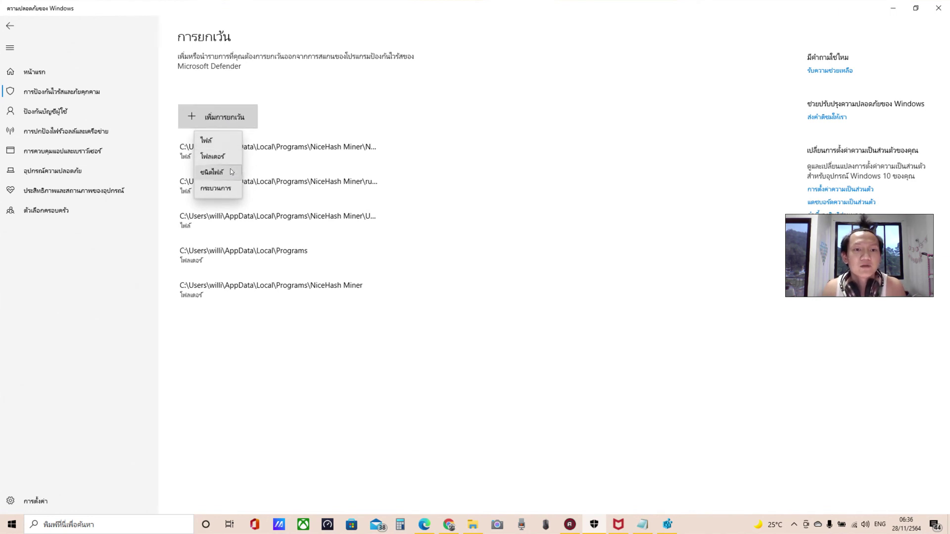
{"action": "left_click", "coordinate": [492, 76]}
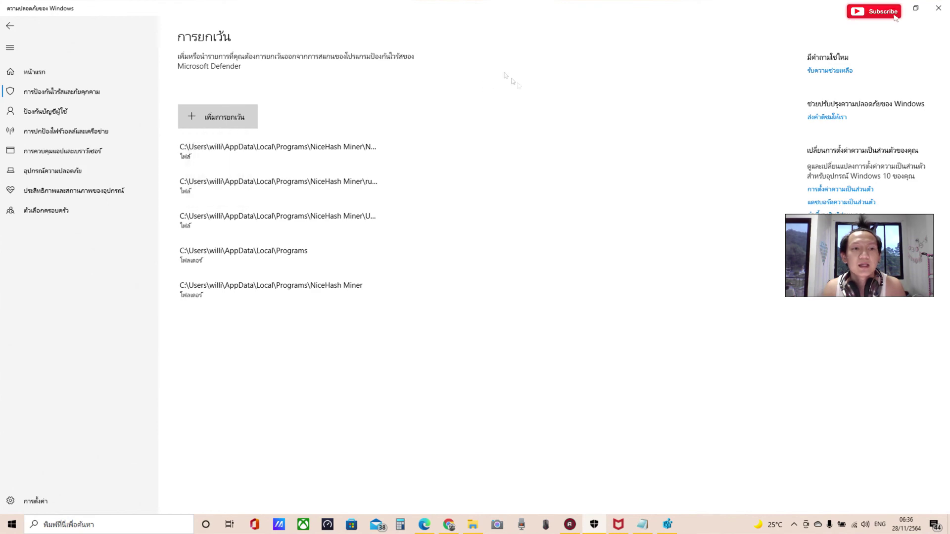
{"action": "left_click", "coordinate": [8, 27]}
{"action": "left_click", "coordinate": [8, 27]}
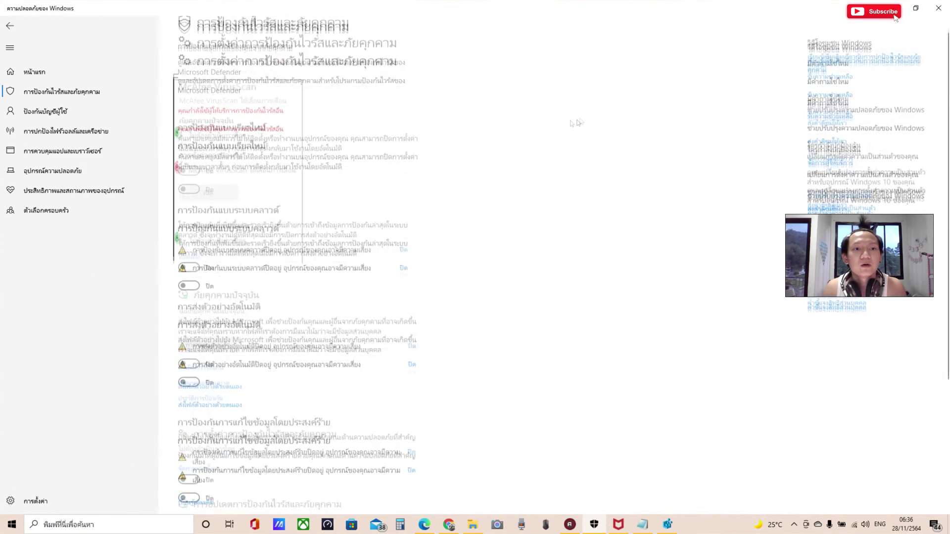
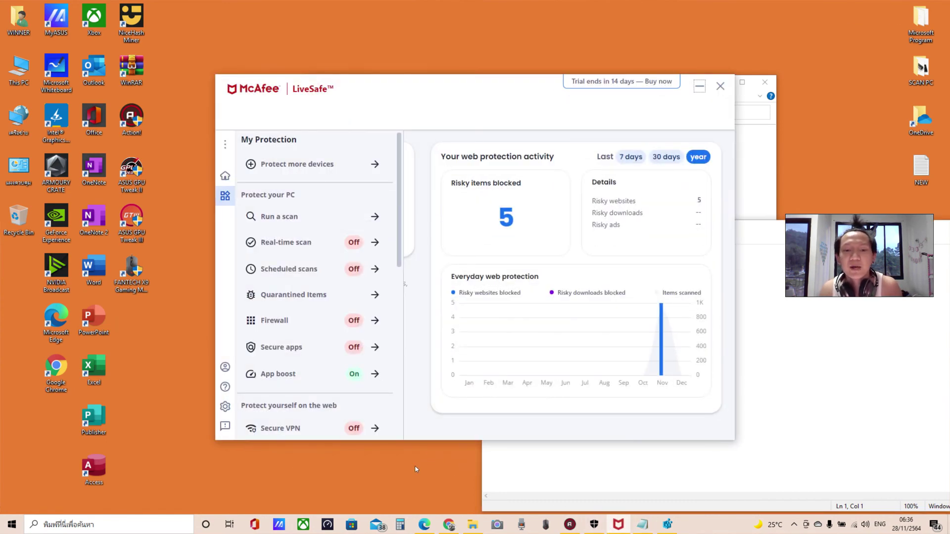
Refresh the desktop
{"action": "right_click", "coordinate": [415, 468]}
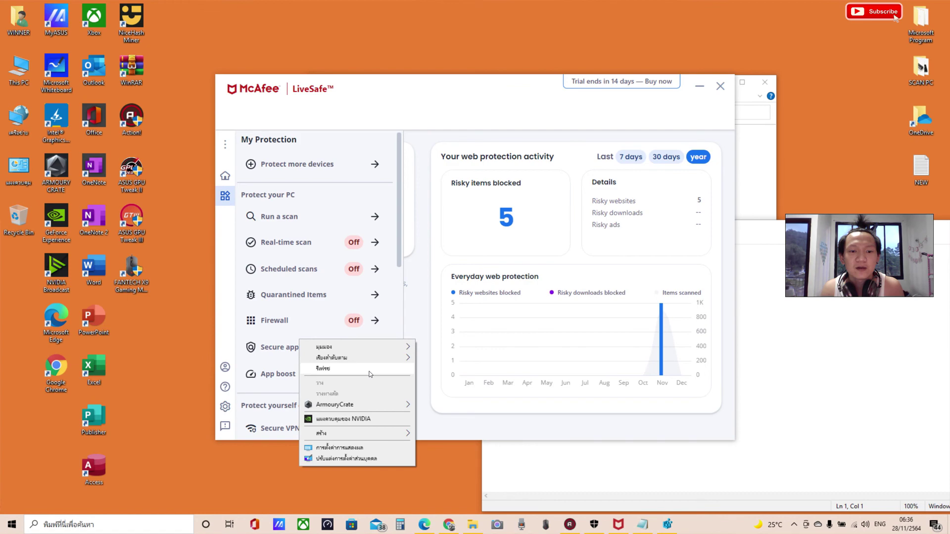